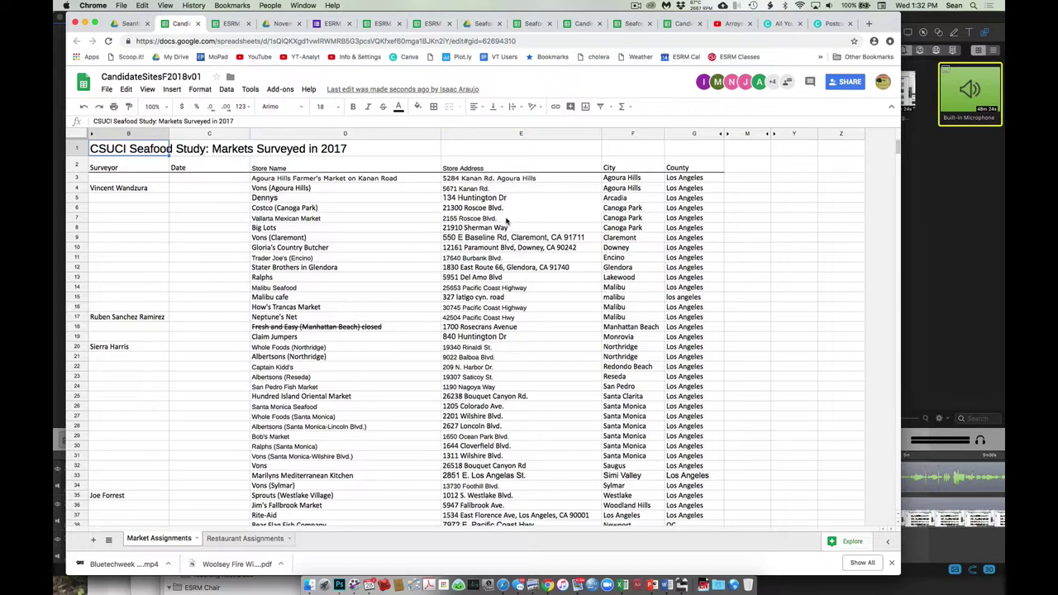
Look through the surveyed stores in the Market Assignments sheet and open the Restaurant Assignments sheet.
{"action": "scroll", "coordinate": [507, 222], "scroll_direction": "down", "scroll_amount": 5}
{"action": "scroll", "coordinate": [507, 222], "scroll_direction": "down", "scroll_amount": 10}
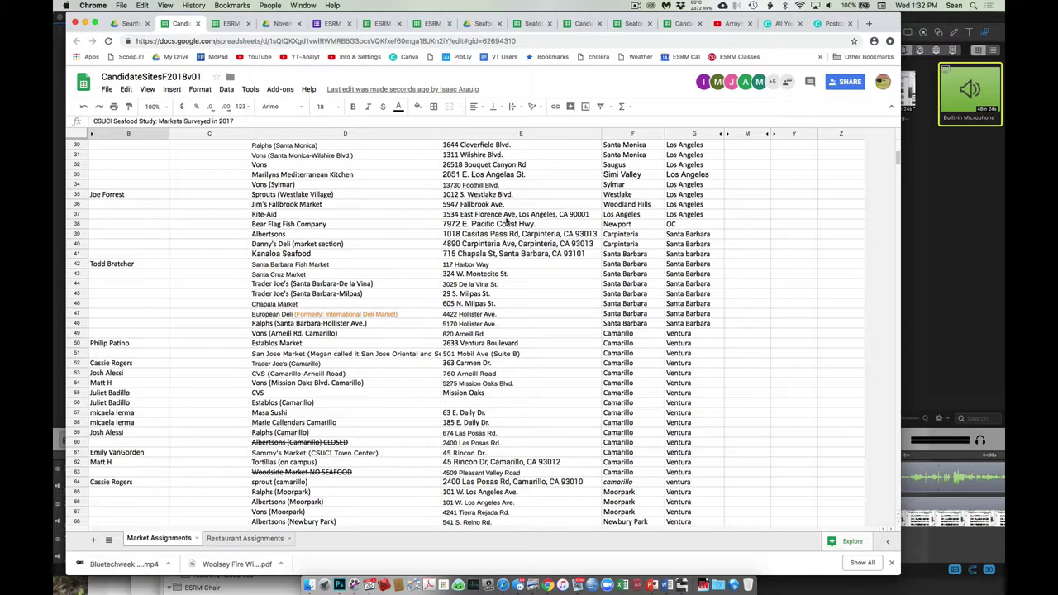
{"action": "scroll", "coordinate": [507, 222], "scroll_direction": "down", "scroll_amount": 4}
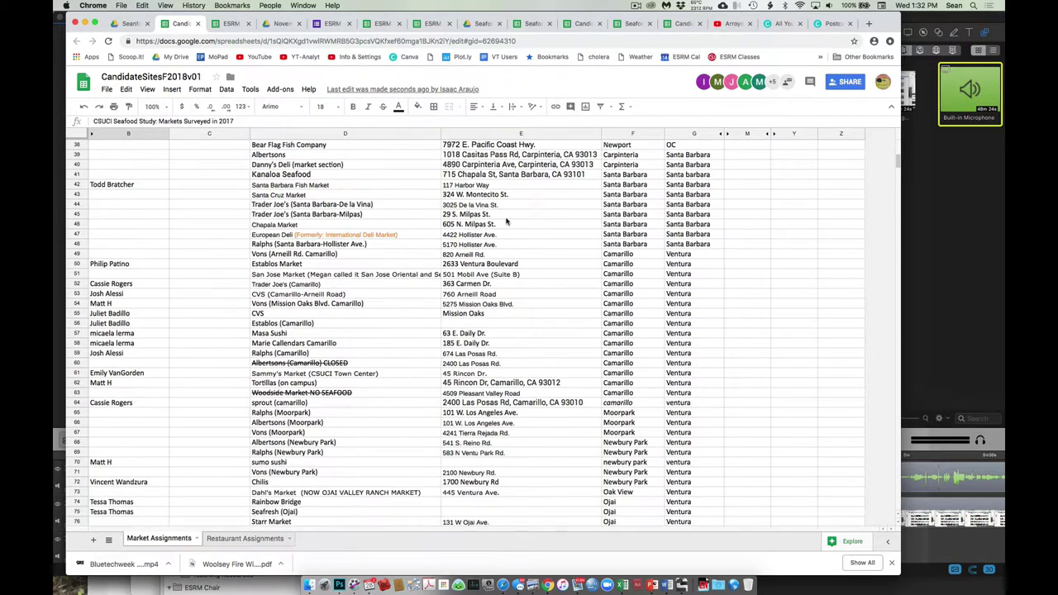
{"action": "left_click", "coordinate": [222, 539]}
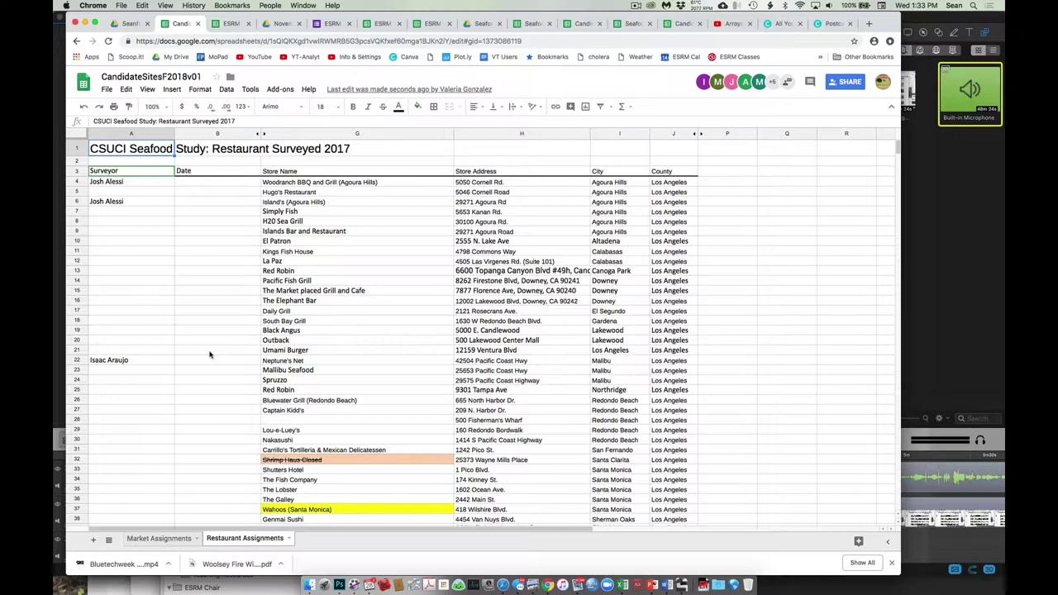
Switch to the Excel survey datasheets, enlarge the Restaurant Datasheet to 170%, and examine the Prop 65, appetizer and entree fields.
{"action": "key", "text": "super+Tab"}
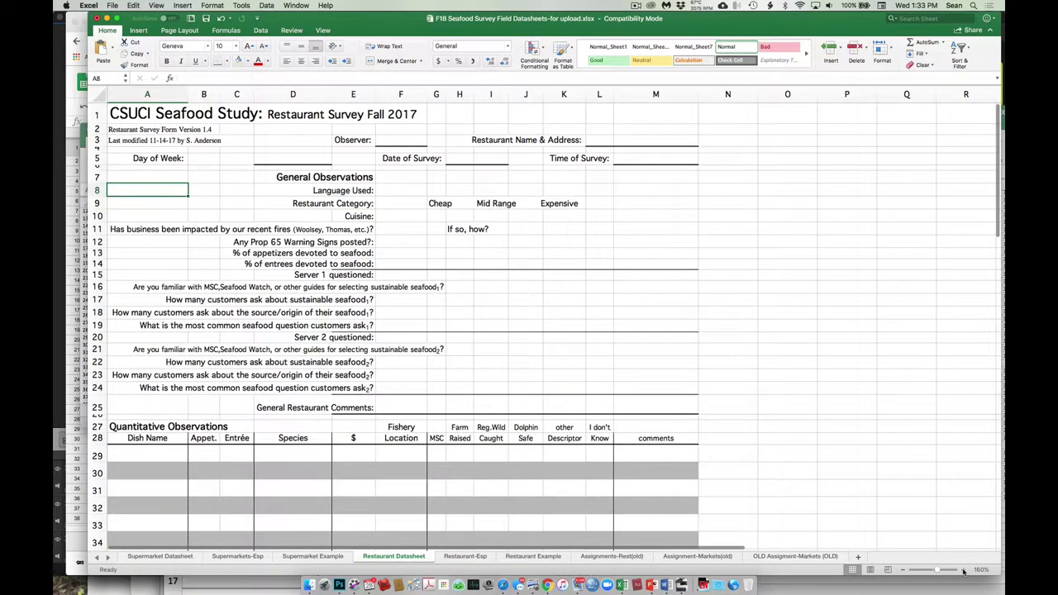
{"action": "left_click", "coordinate": [964, 572]}
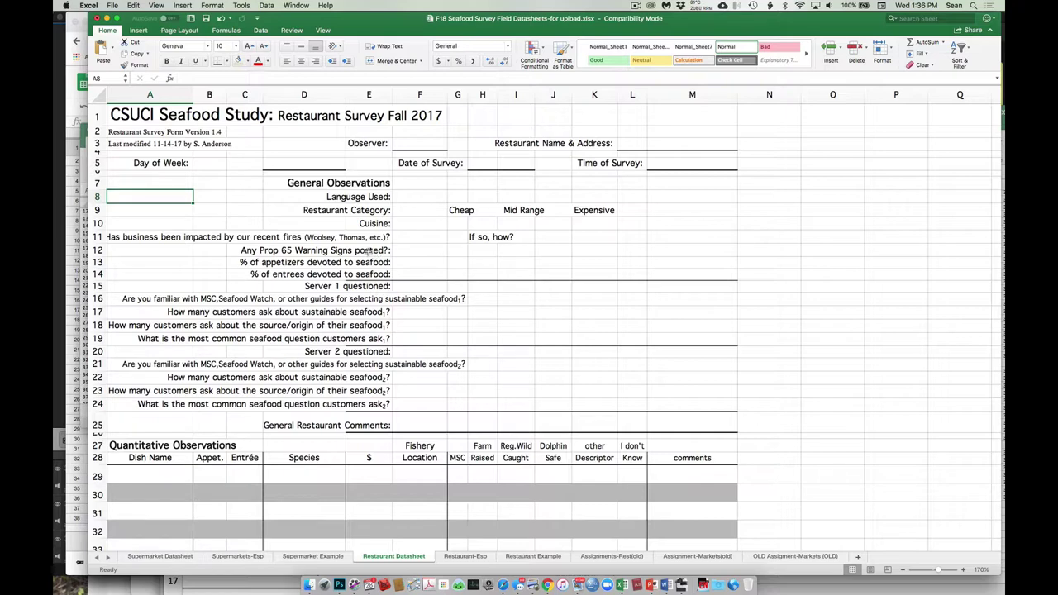
{"action": "left_click", "coordinate": [407, 252]}
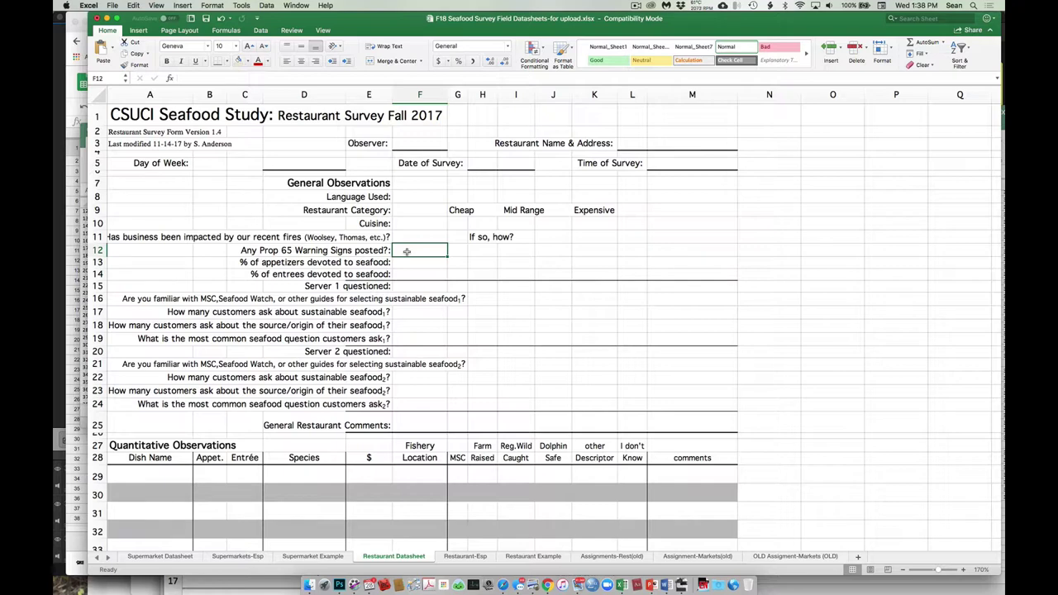
{"action": "left_click", "coordinate": [404, 263]}
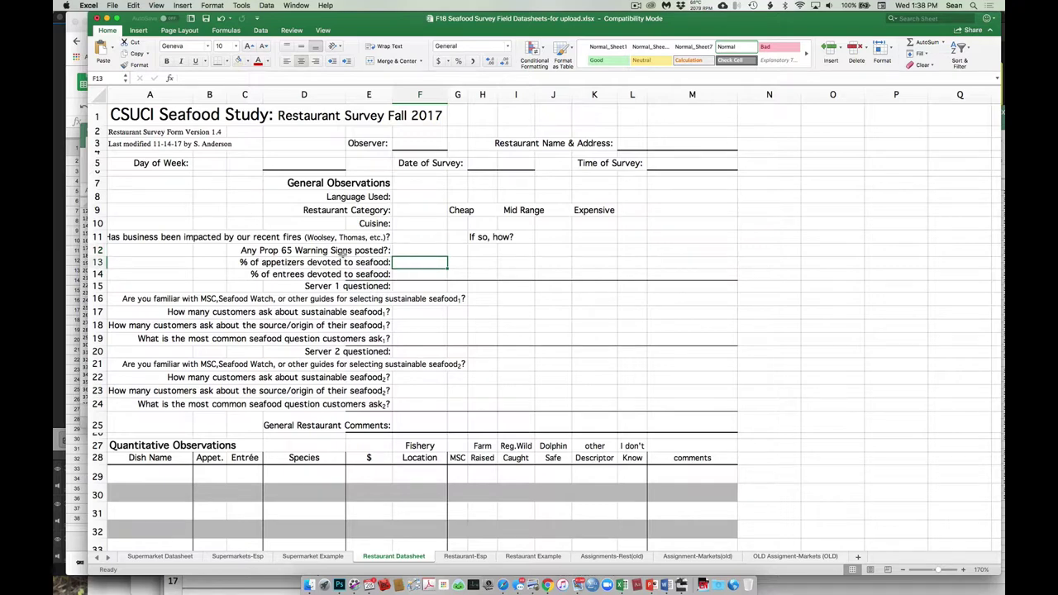
{"action": "left_click_drag", "start_coordinate": [97, 263], "coordinate": [97, 273]}
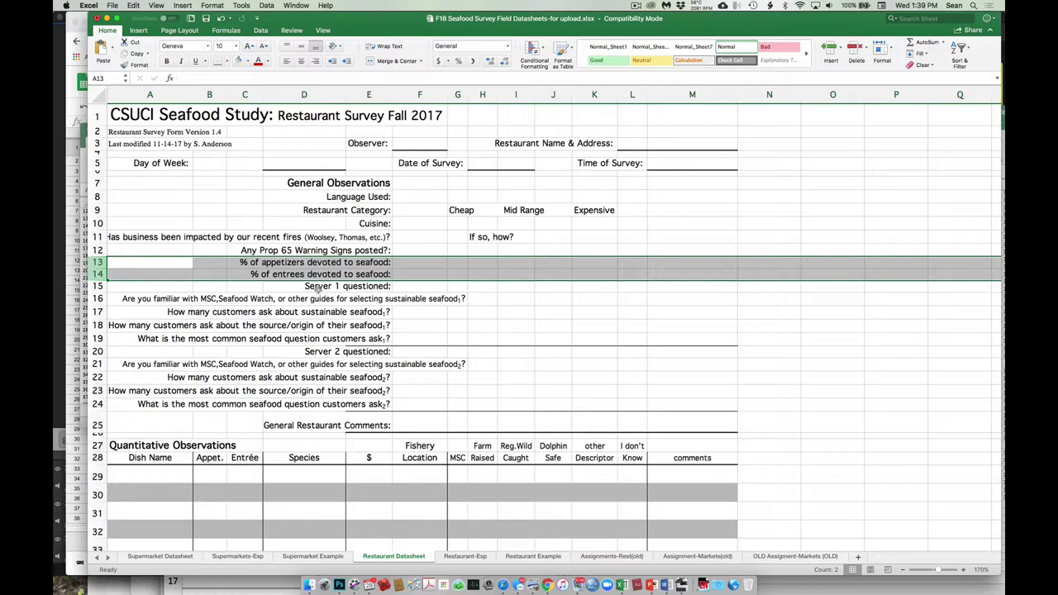
Examine the Server 1 question rows and the General Restaurant Comments field in the restaurant datasheet.
{"action": "left_click_drag", "start_coordinate": [97, 285], "coordinate": [98, 339]}
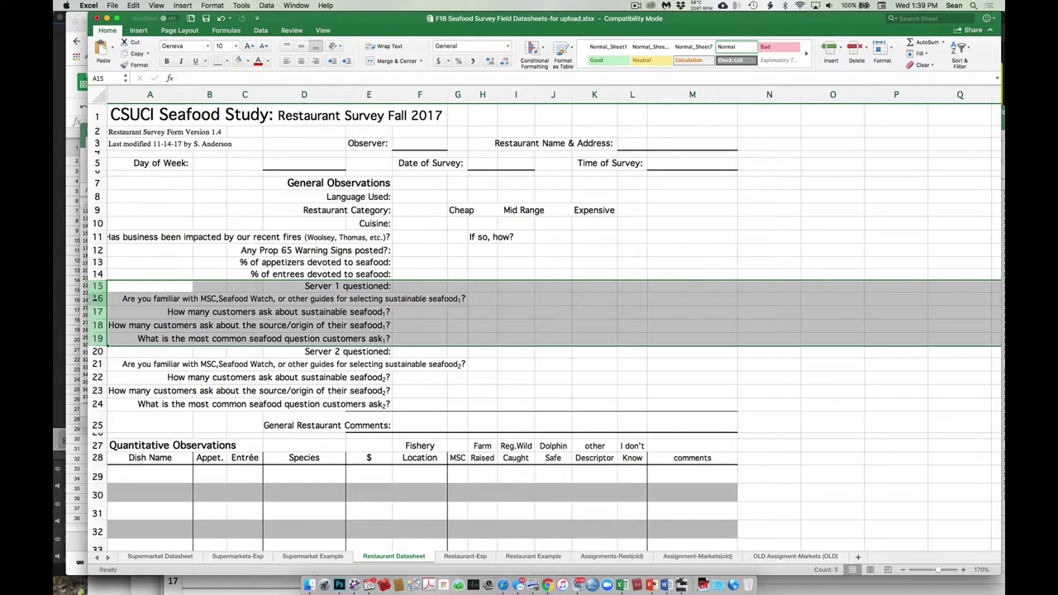
{"action": "left_click", "coordinate": [97, 299]}
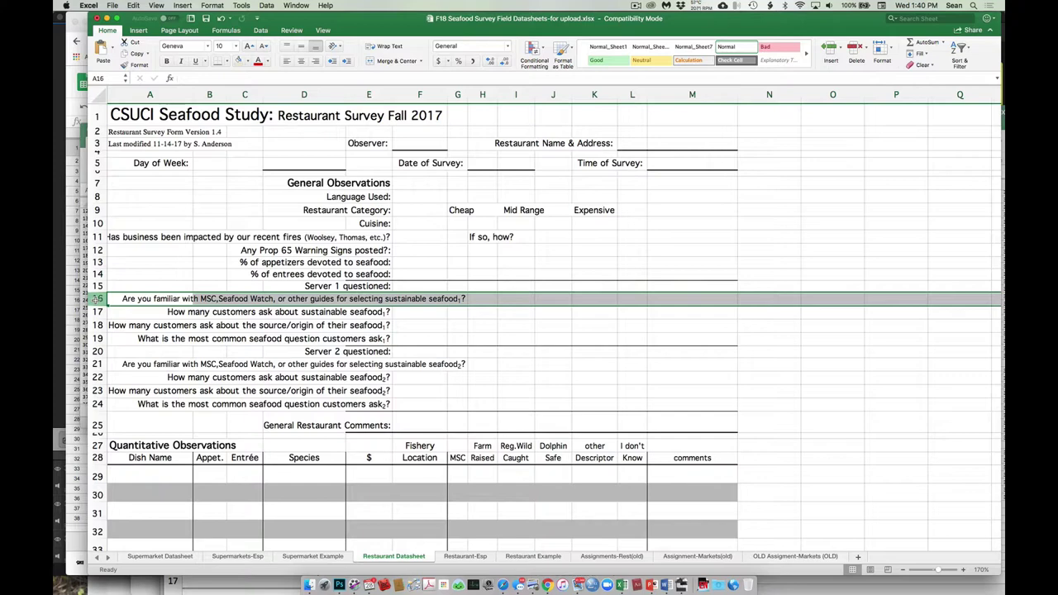
{"action": "left_click", "coordinate": [97, 311]}
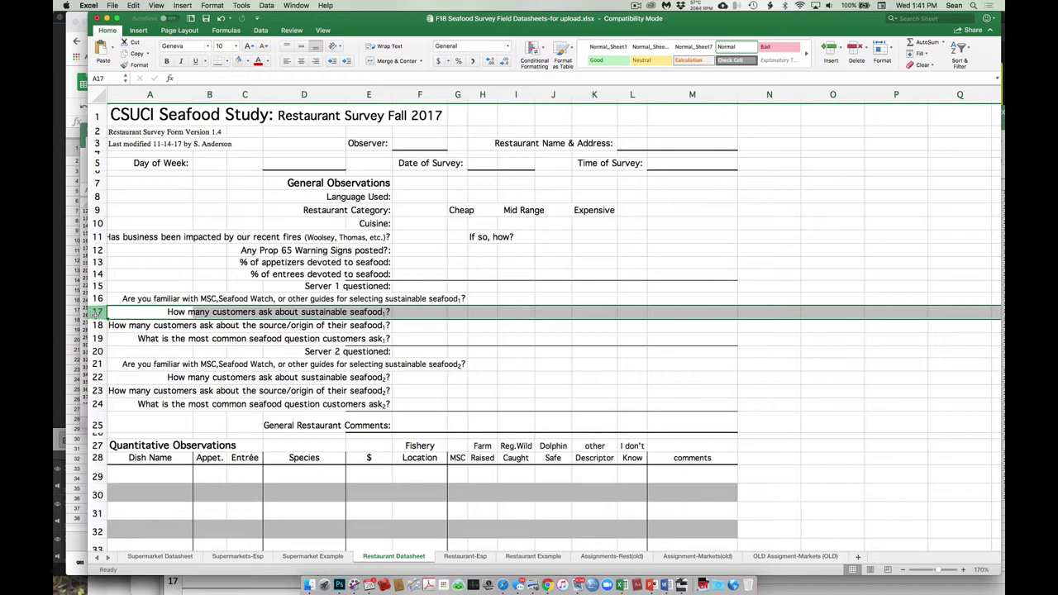
{"action": "left_click", "coordinate": [98, 325]}
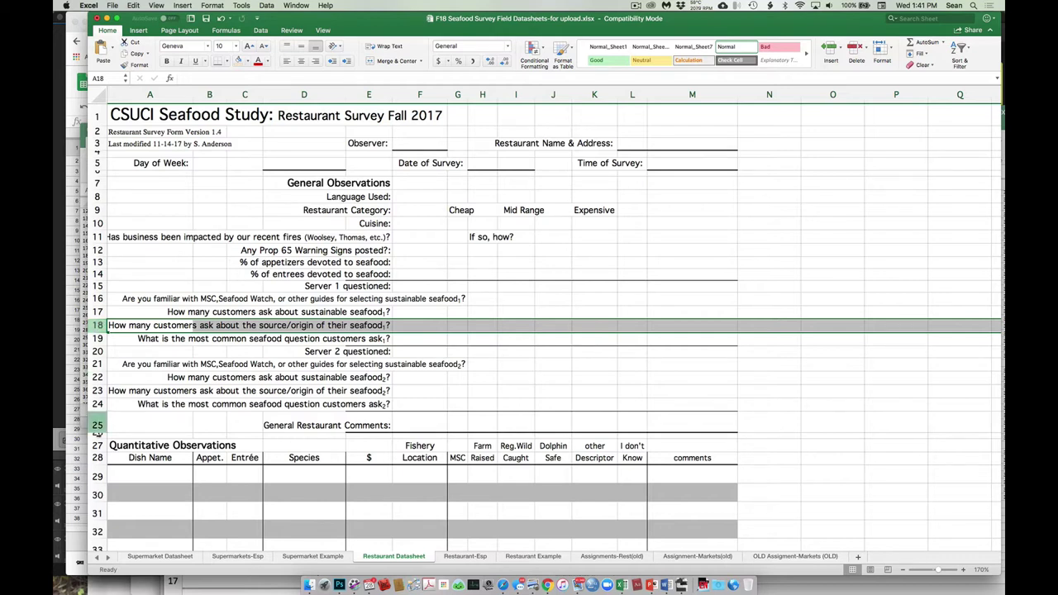
{"action": "left_click", "coordinate": [425, 417]}
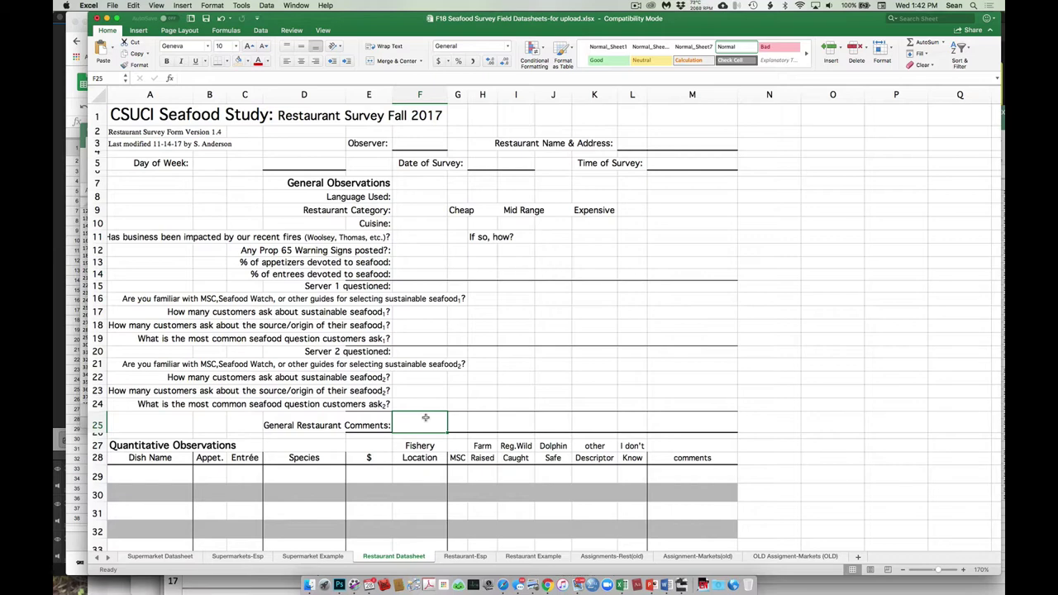
Examine the Quantitative Observations columns of the restaurant datasheet, from price and fishery location through the sustainability descriptors to comments.
{"action": "scroll", "coordinate": [425, 418], "scroll_direction": "down", "scroll_amount": 5}
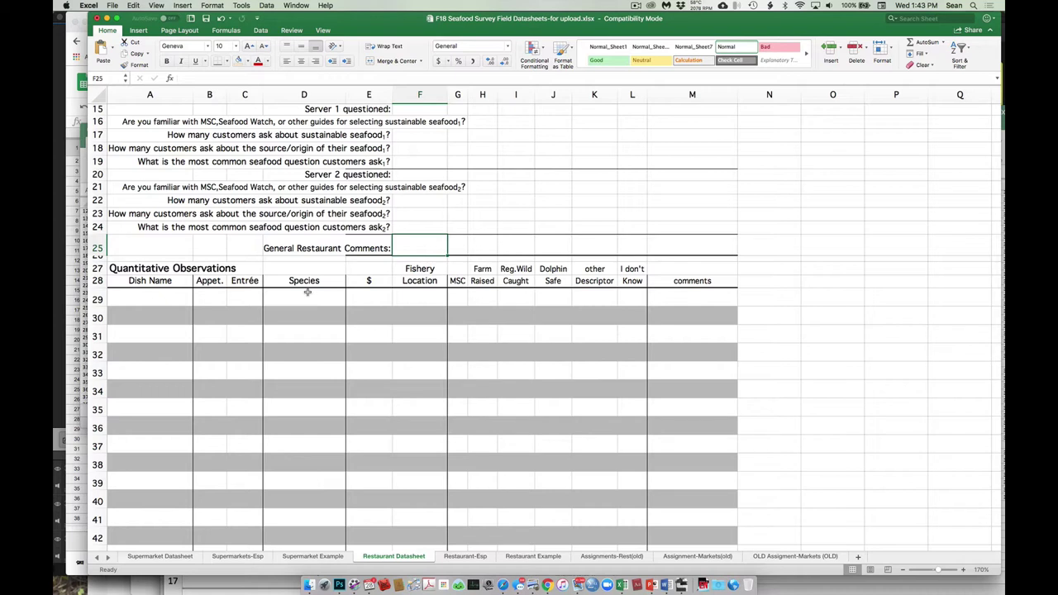
{"action": "left_click", "coordinate": [355, 298]}
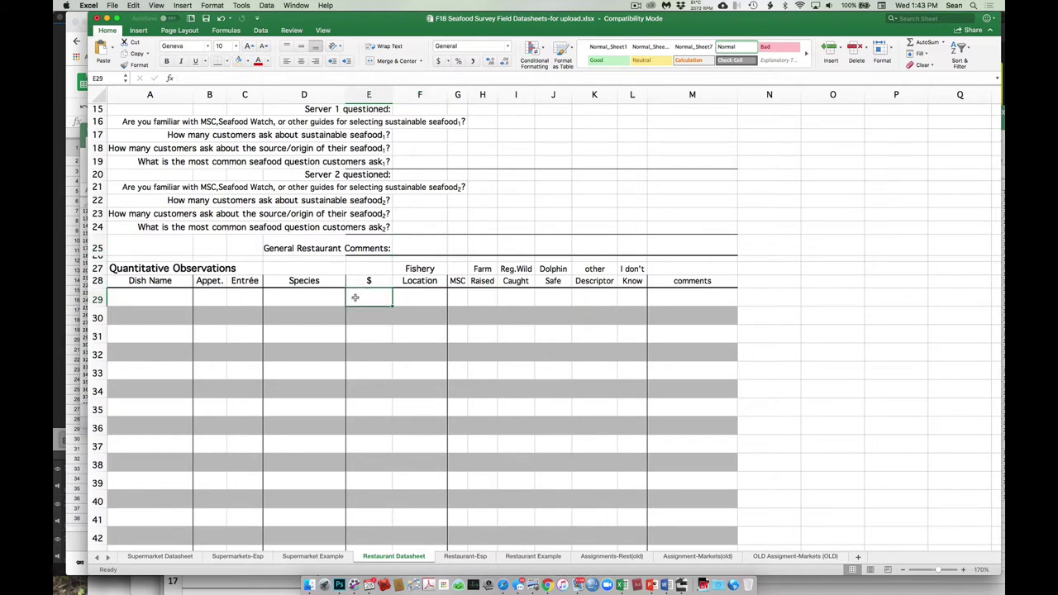
{"action": "left_click", "coordinate": [404, 299]}
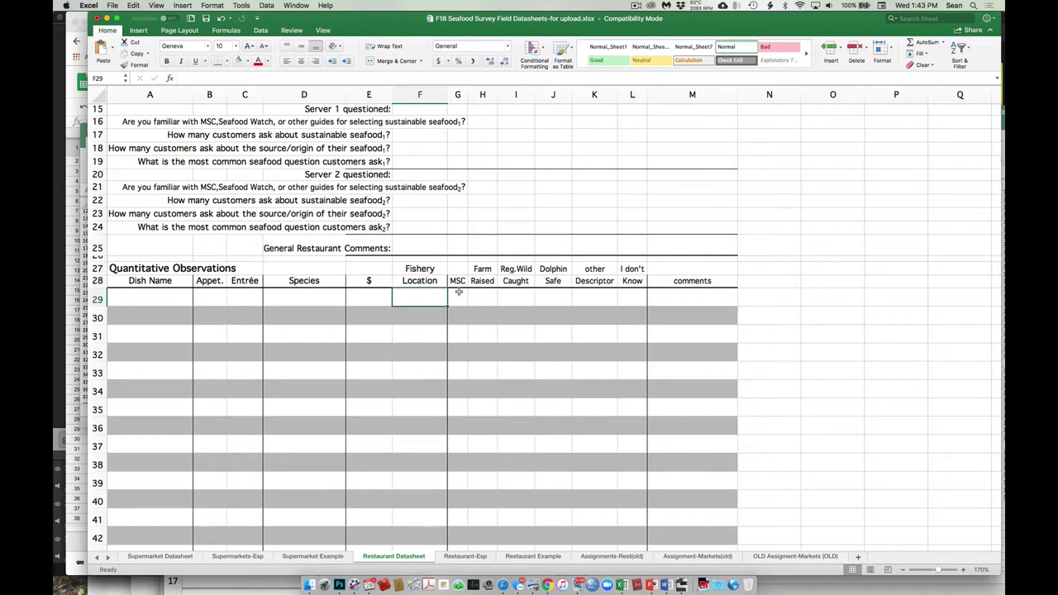
{"action": "left_click_drag", "start_coordinate": [459, 298], "coordinate": [618, 302]}
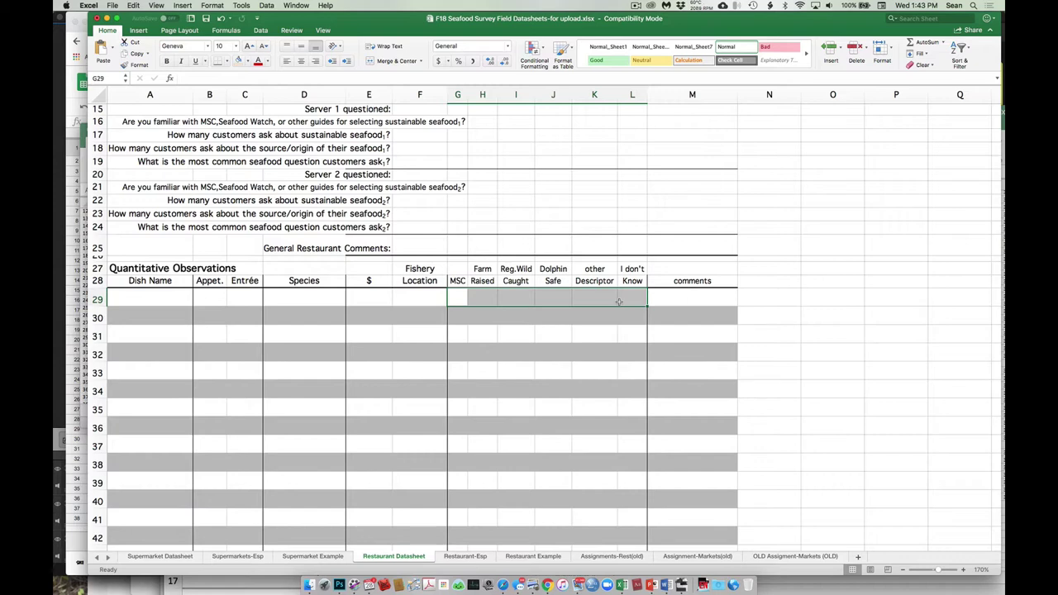
{"action": "left_click", "coordinate": [453, 296]}
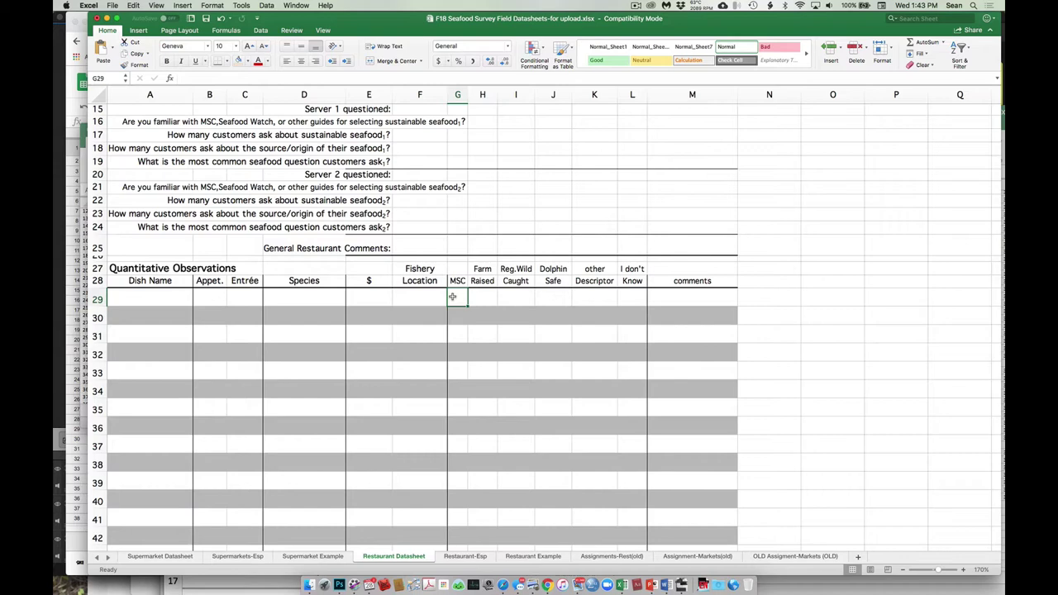
{"action": "left_click", "coordinate": [484, 297]}
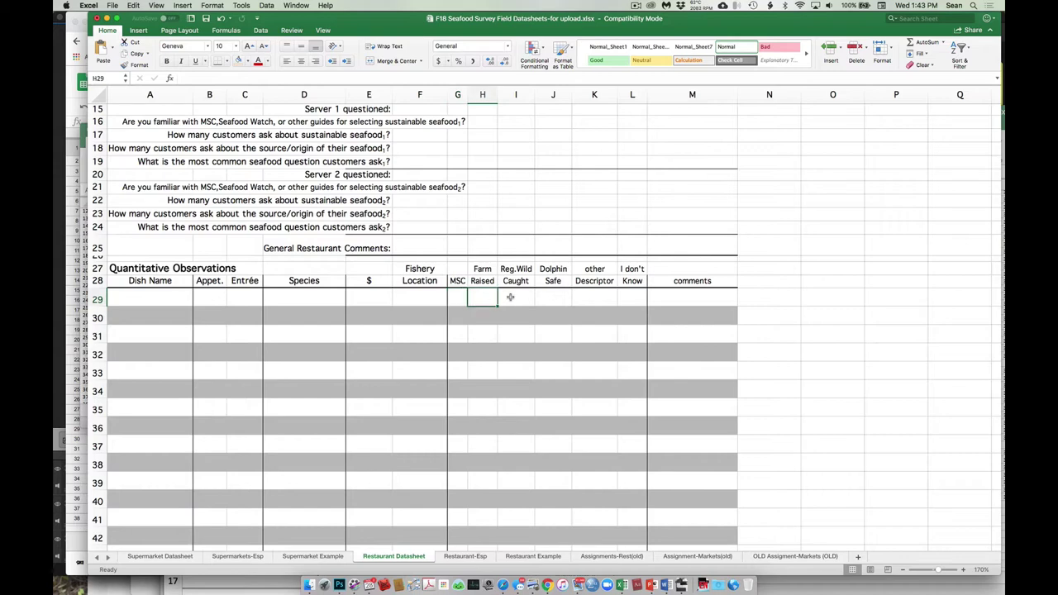
{"action": "left_click", "coordinate": [514, 297]}
{"action": "left_click", "coordinate": [558, 296]}
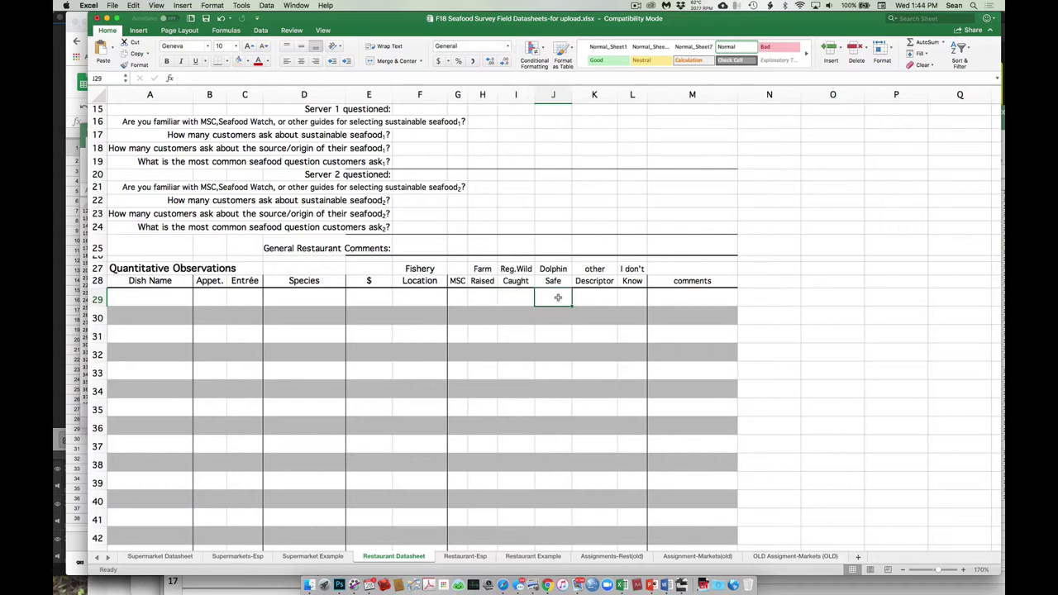
{"action": "left_click", "coordinate": [582, 297]}
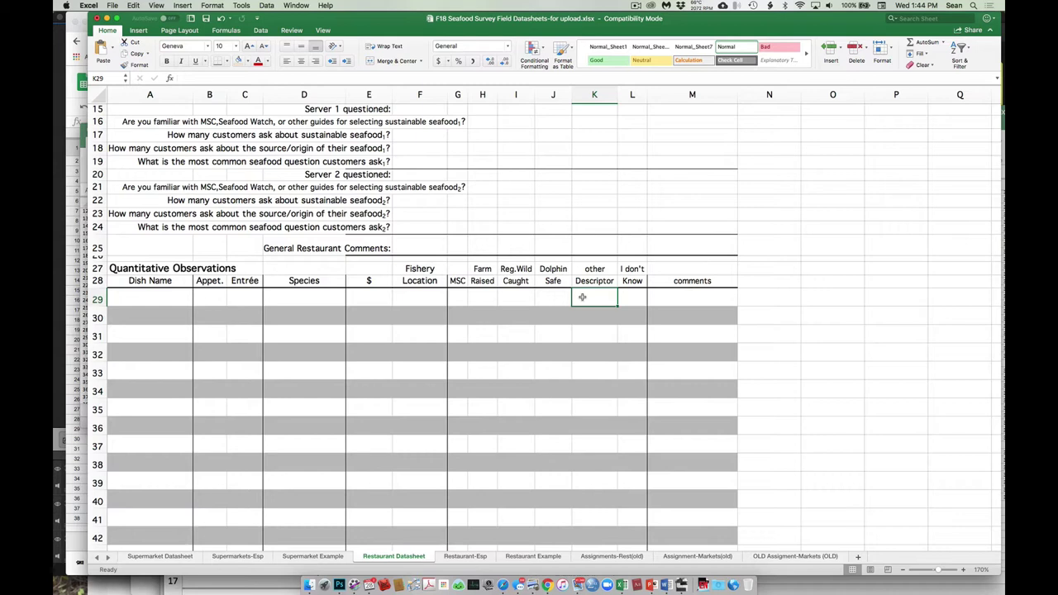
{"action": "left_click", "coordinate": [719, 296]}
{"action": "left_click", "coordinate": [641, 295]}
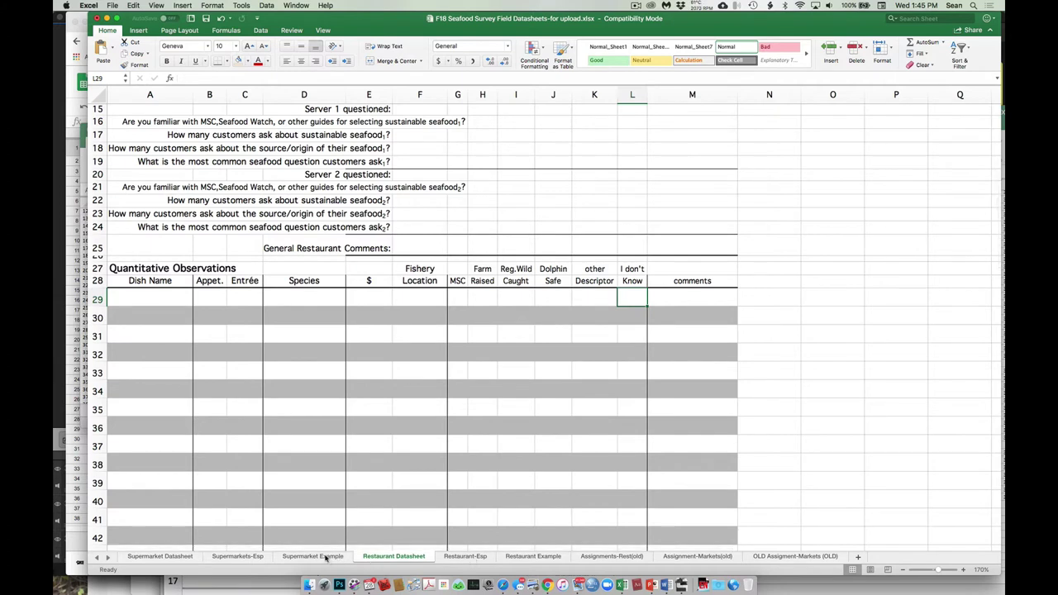
Add a blank worksheet after the Supermarket Datasheet and return to that datasheet.
{"action": "left_click", "coordinate": [182, 558]}
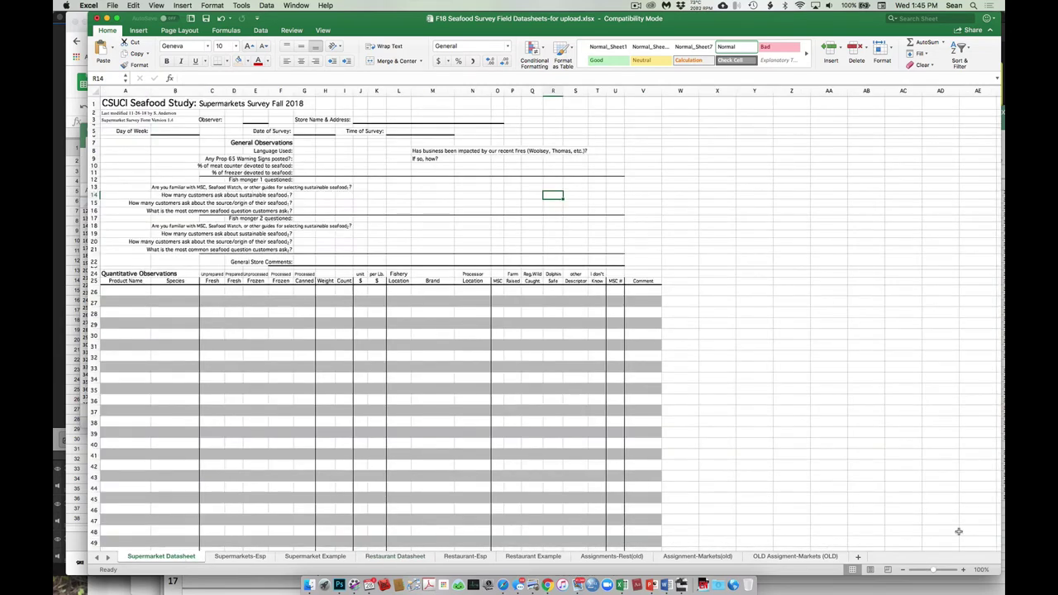
{"action": "left_click", "coordinate": [860, 558]}
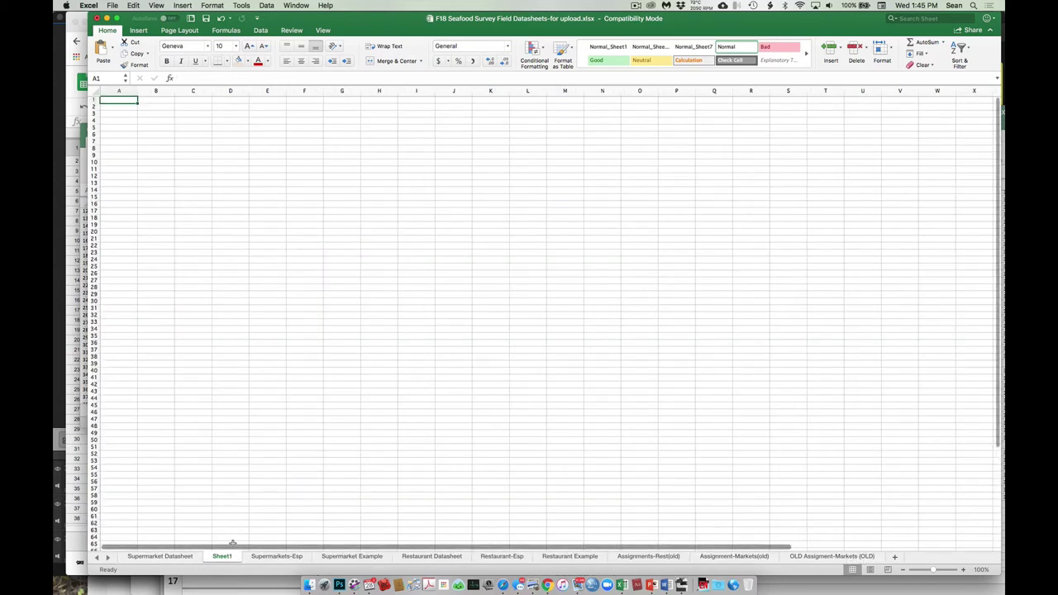
{"action": "left_click", "coordinate": [188, 557]}
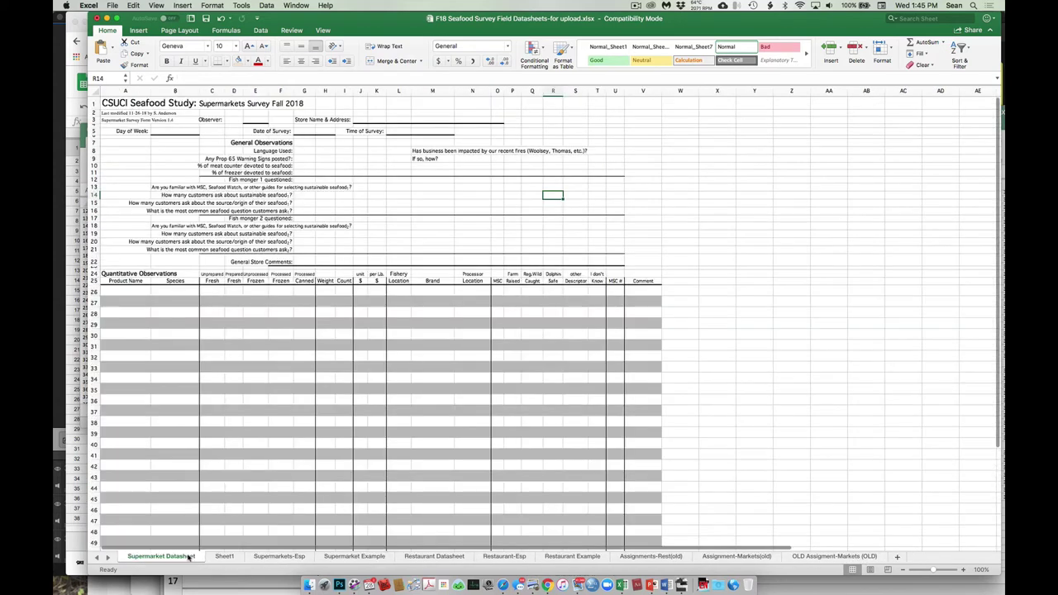
Enlarge the Supermarket Datasheet to 160% and examine its meat counter, freezer and fire-impact fields under General Observations.
{"action": "left_click", "coordinate": [964, 570]}
{"action": "left_click", "coordinate": [963, 570]}
{"action": "left_click", "coordinate": [963, 569]}
{"action": "left_click", "coordinate": [964, 570]}
{"action": "left_click", "coordinate": [963, 570]}
{"action": "left_click", "coordinate": [963, 569]}
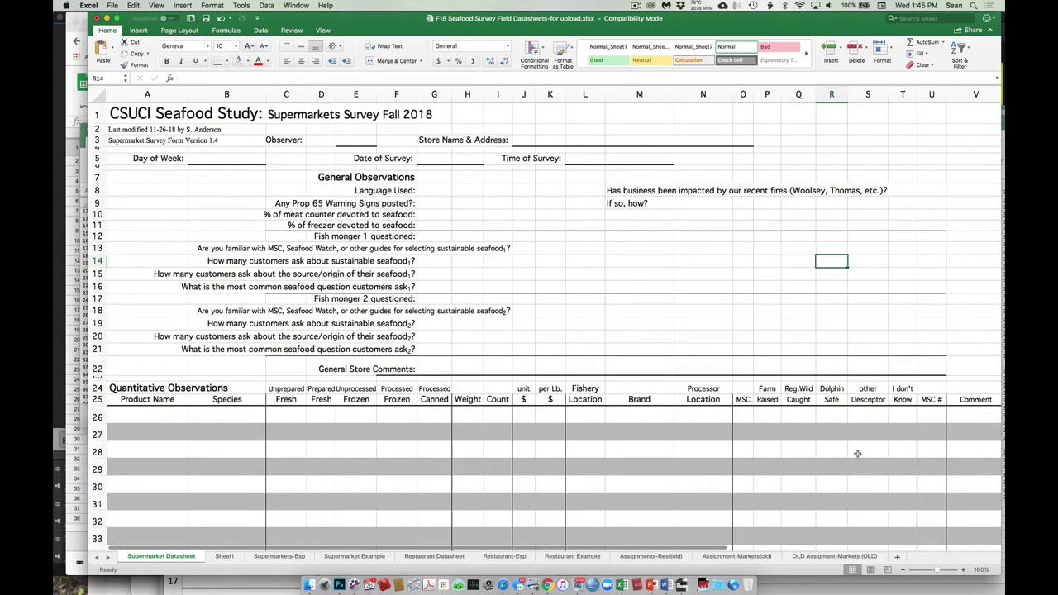
{"action": "left_click", "coordinate": [399, 214]}
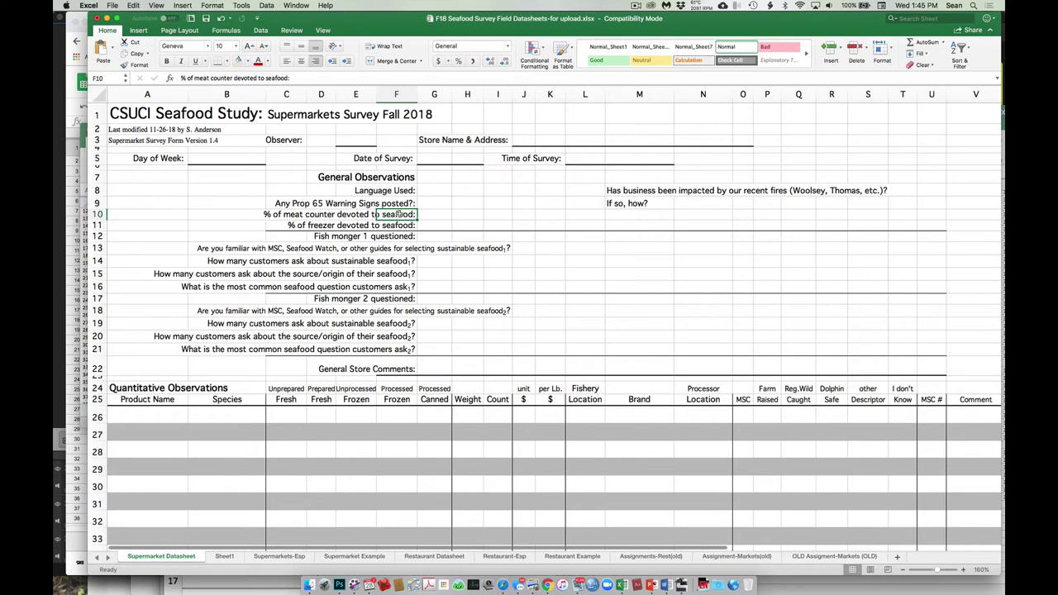
{"action": "left_click", "coordinate": [400, 225]}
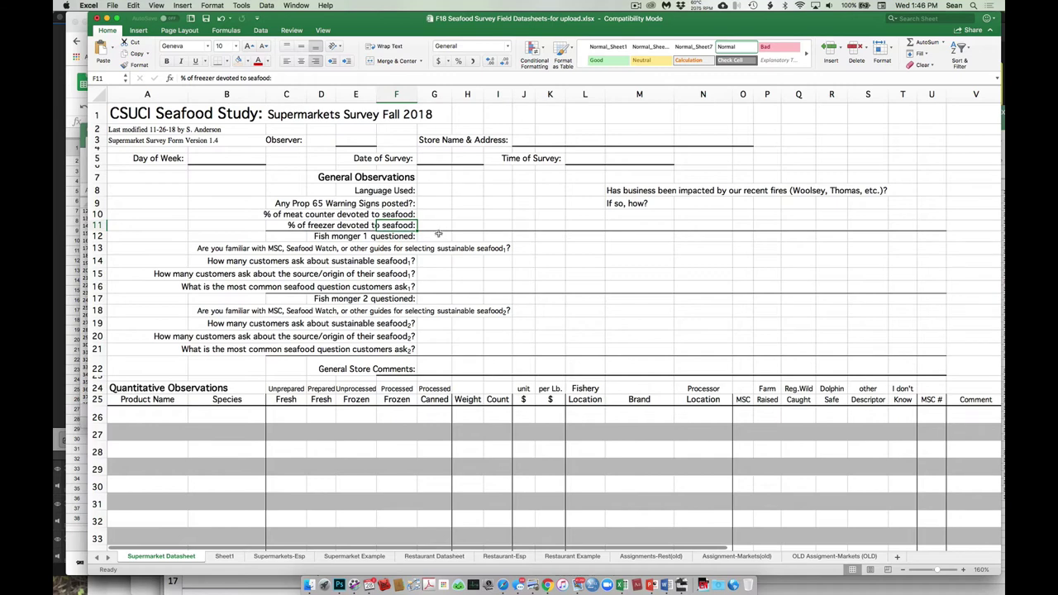
{"action": "left_click", "coordinate": [336, 249]}
{"action": "key", "text": "Left"}
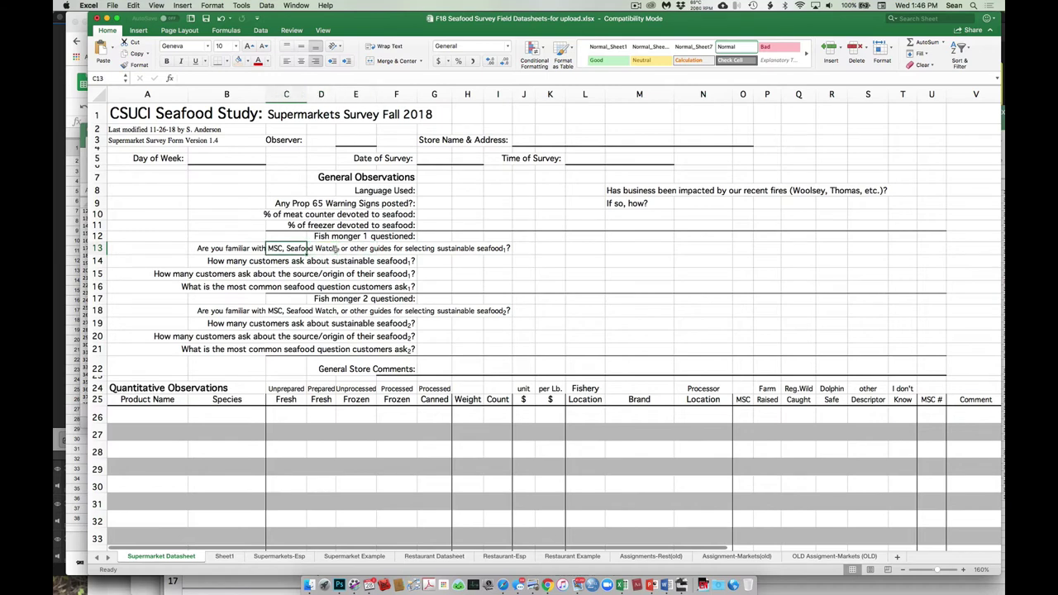
{"action": "left_click", "coordinate": [650, 189]}
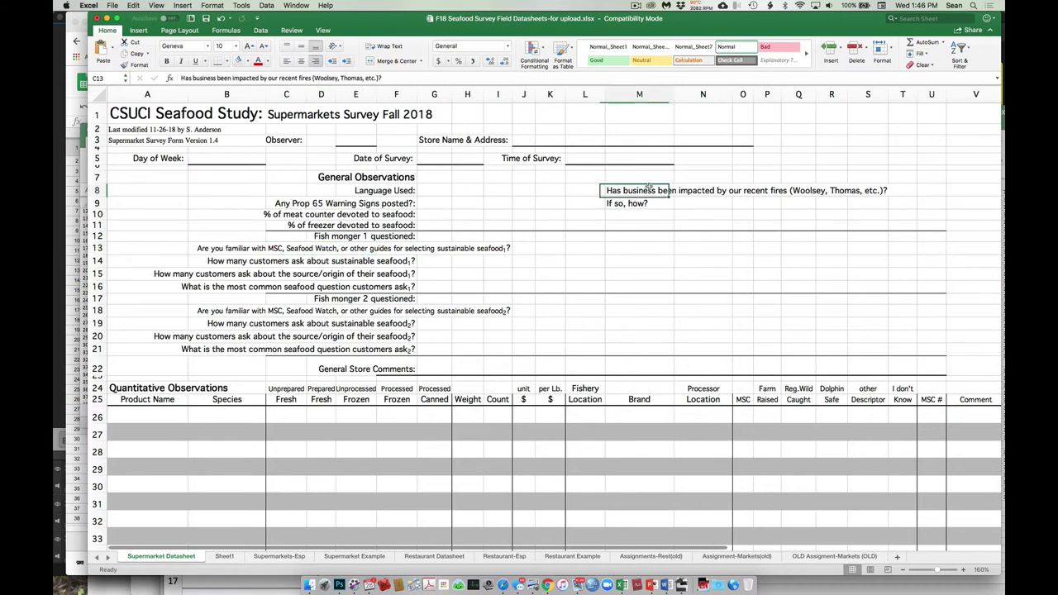
{"action": "left_click", "coordinate": [644, 202]}
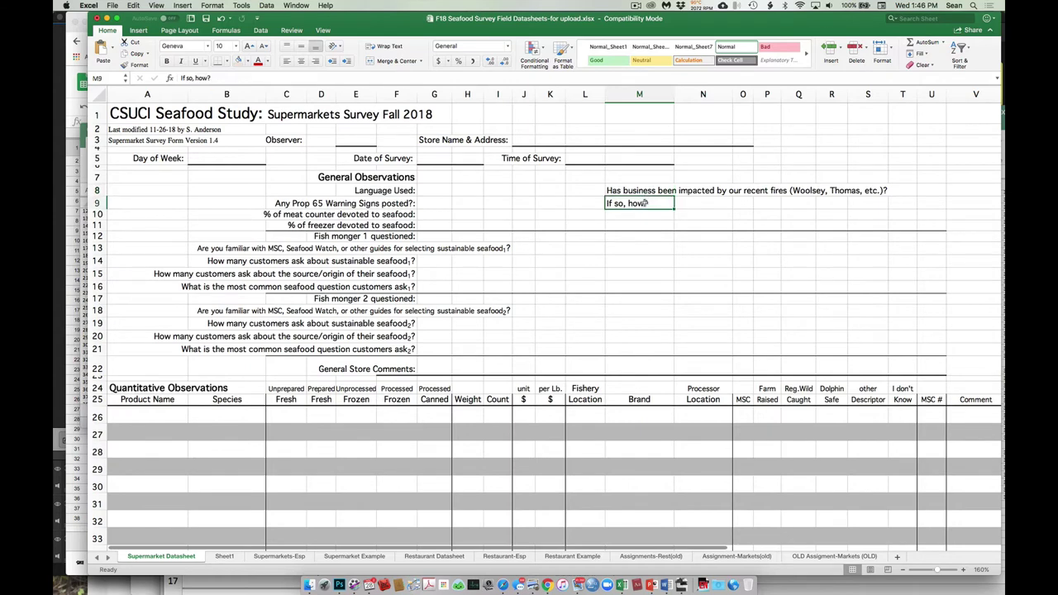
Examine the Fish monger 1 questions in rows 13 to 16 and bring the Quantitative Observations table into view.
{"action": "left_click", "coordinate": [379, 250]}
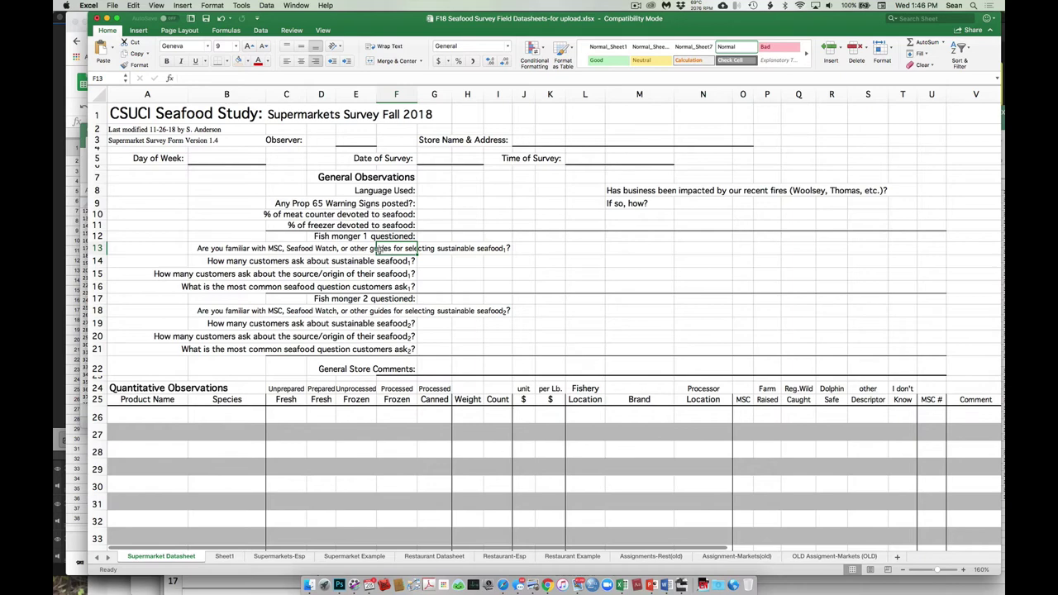
{"action": "left_click", "coordinate": [379, 261]}
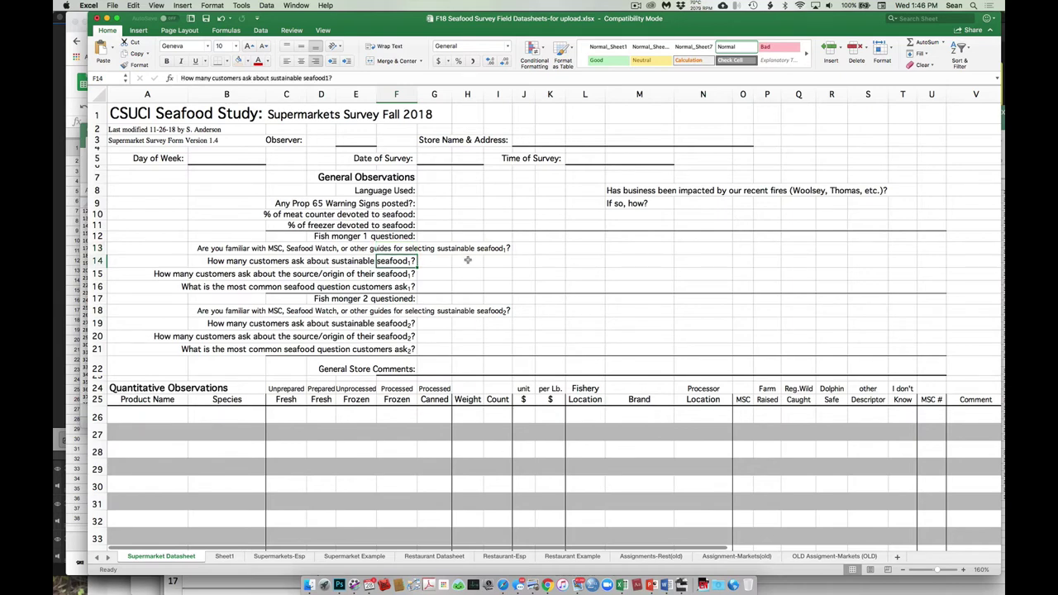
{"action": "left_click", "coordinate": [400, 278]}
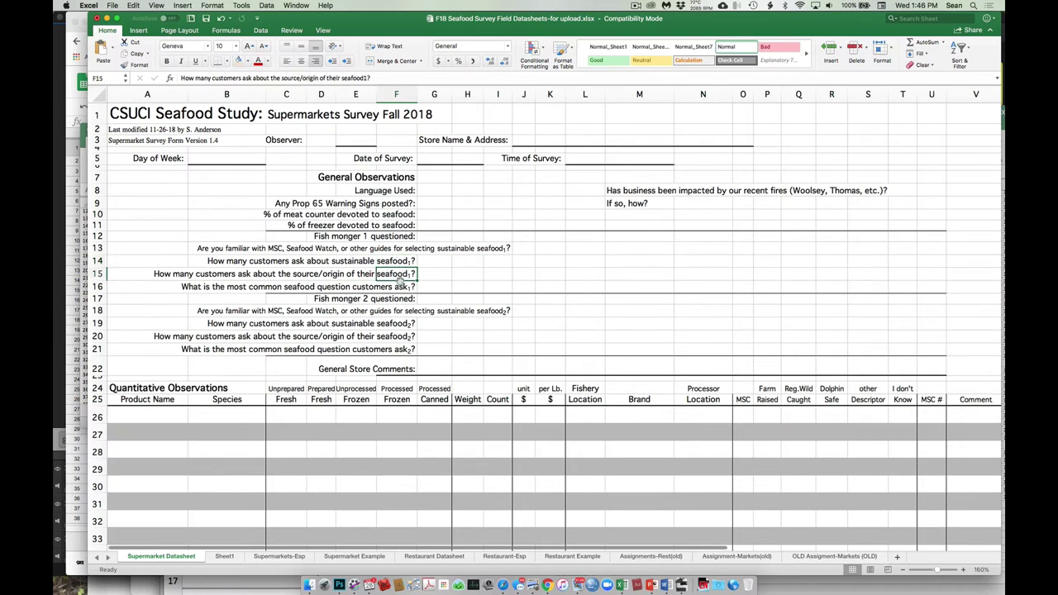
{"action": "left_click", "coordinate": [400, 286]}
{"action": "scroll", "coordinate": [399, 283], "scroll_direction": "down", "scroll_amount": 3}
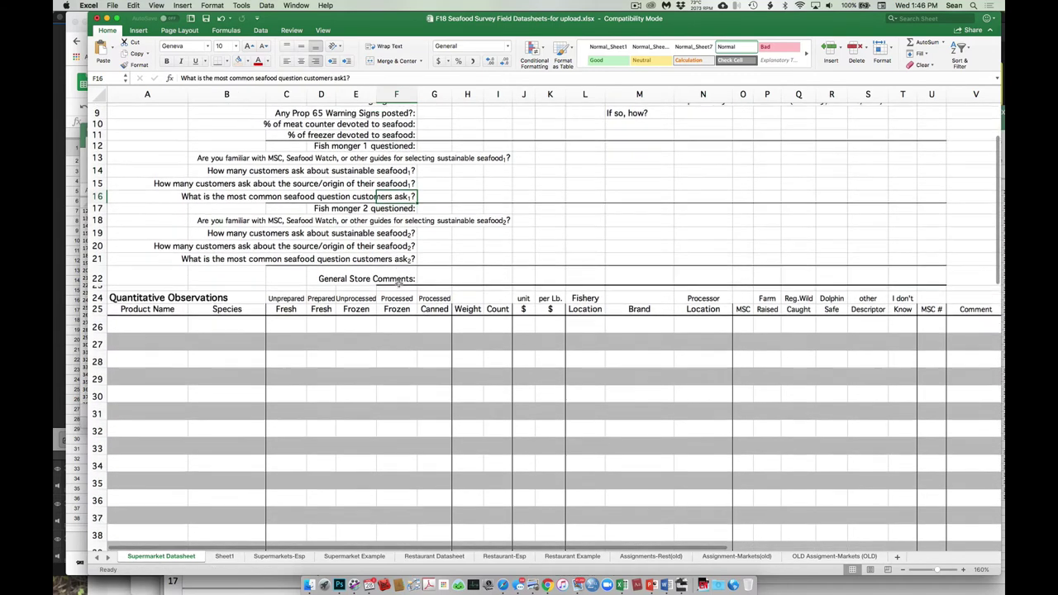
Examine the Product Name, Species and product form fields in row 26, from Unprepared Fresh through Processed Canned.
{"action": "scroll", "coordinate": [399, 282], "scroll_direction": "down", "scroll_amount": 2}
{"action": "left_click", "coordinate": [132, 257]}
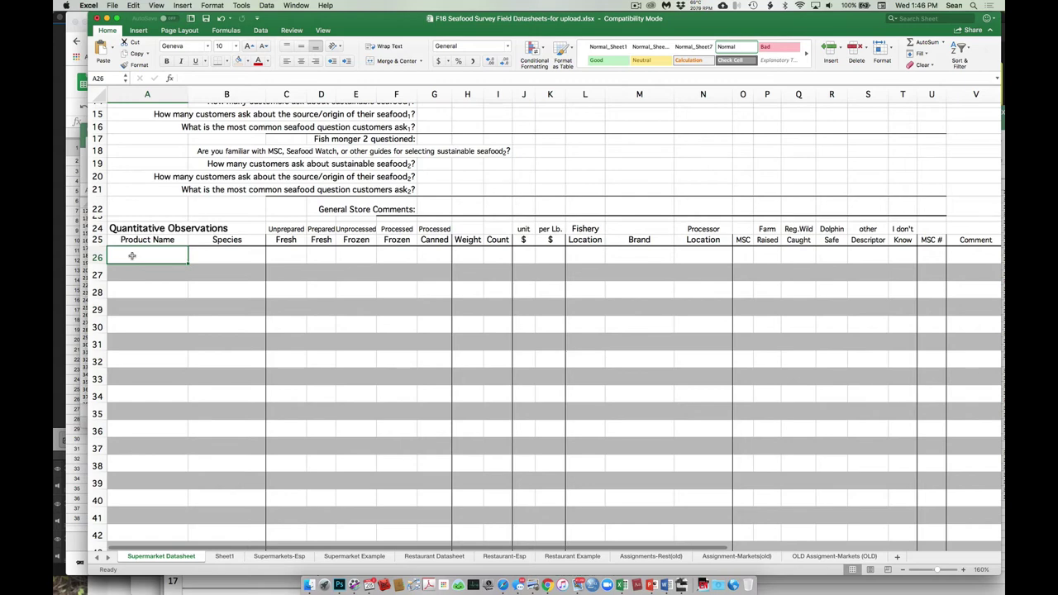
{"action": "key", "text": "Tab"}
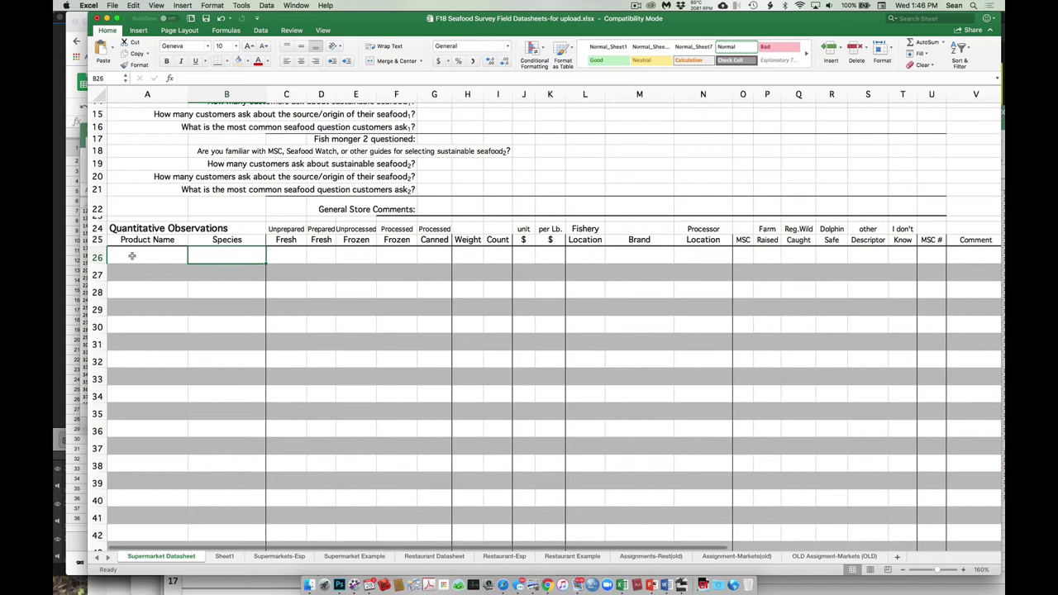
{"action": "key", "text": "Tab"}
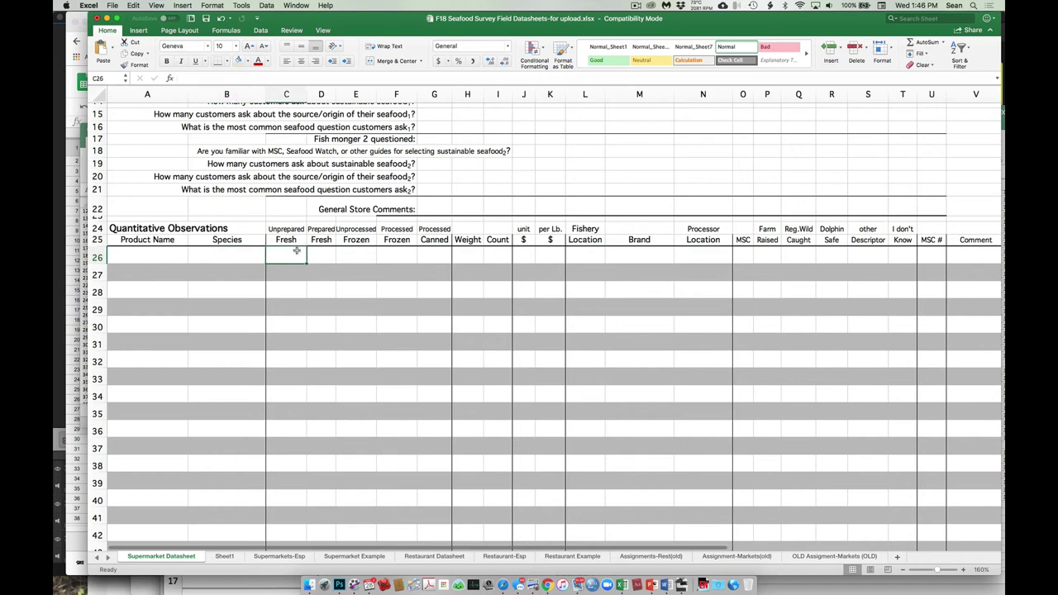
{"action": "left_click_drag", "start_coordinate": [298, 252], "coordinate": [423, 253]}
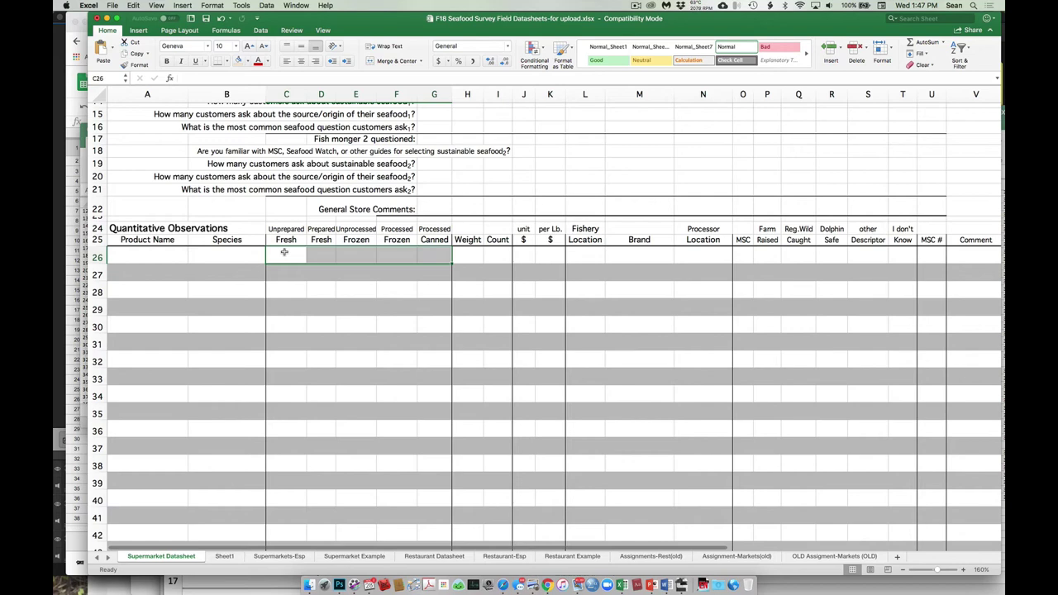
{"action": "left_click", "coordinate": [317, 254]}
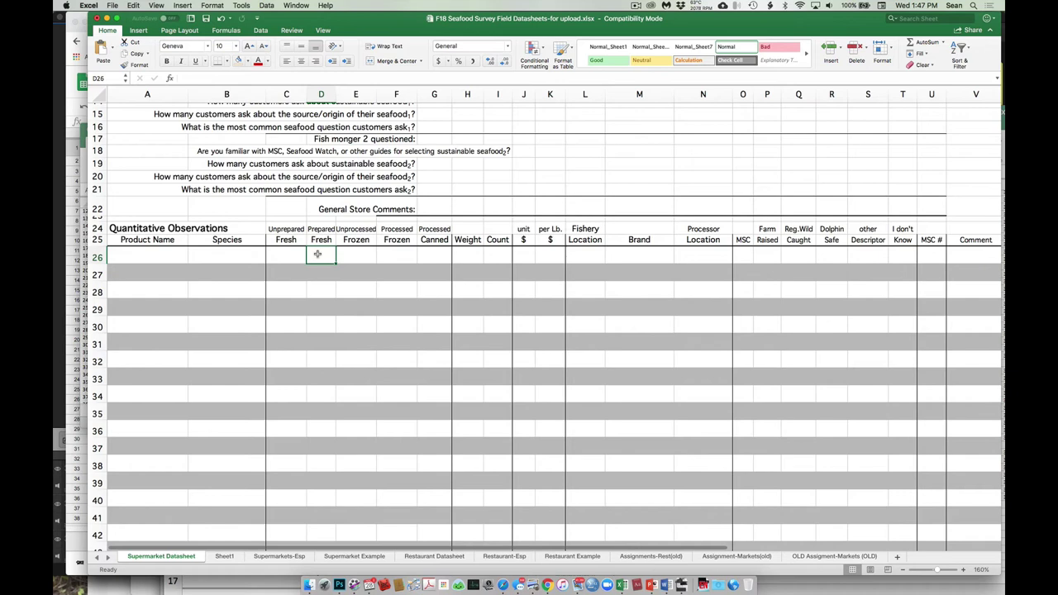
{"action": "left_click", "coordinate": [356, 254]}
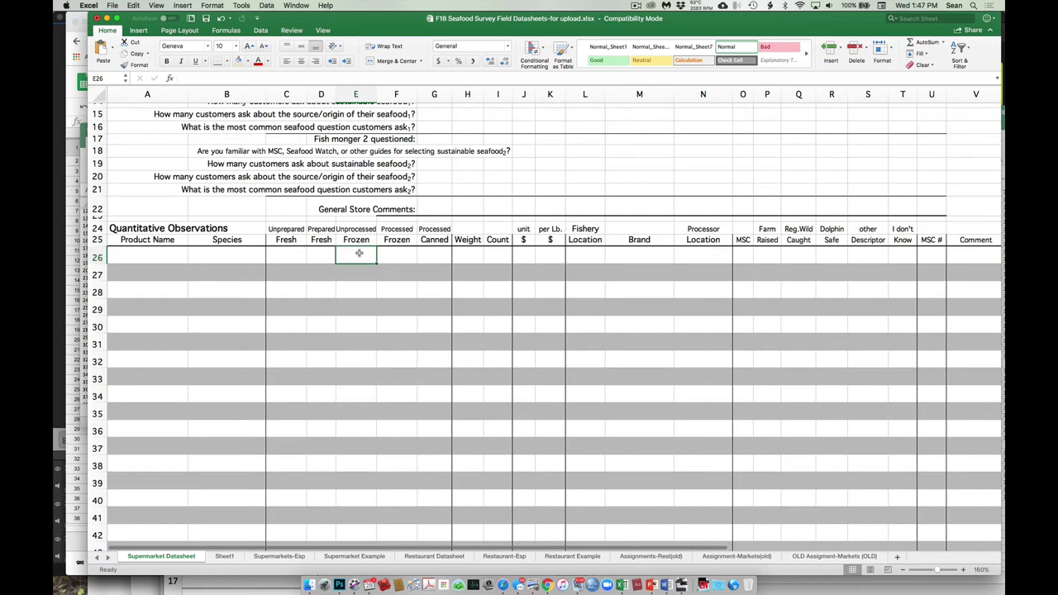
{"action": "left_click", "coordinate": [299, 253]}
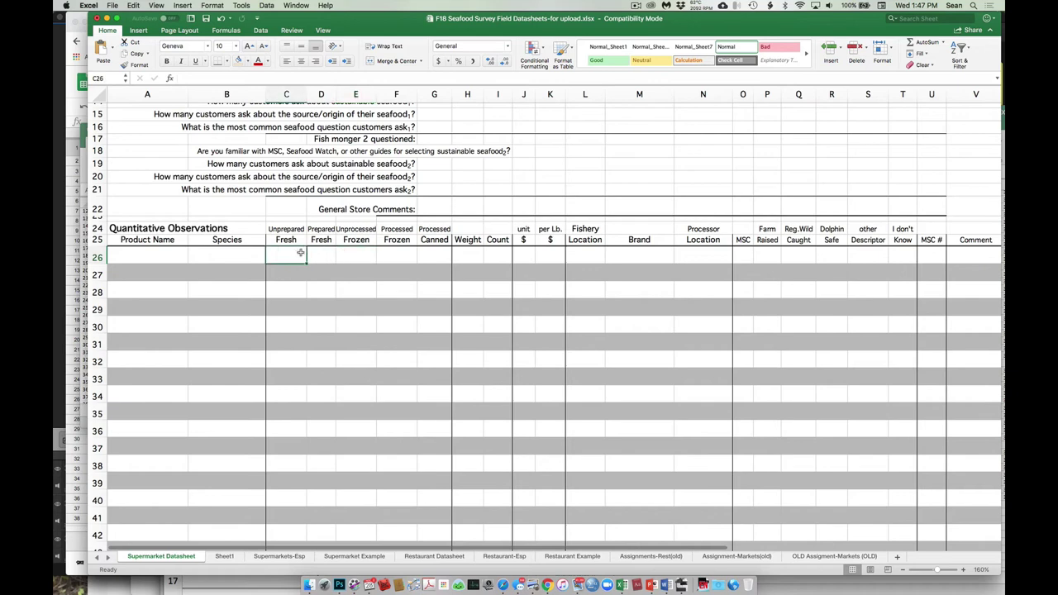
{"action": "left_click", "coordinate": [355, 254]}
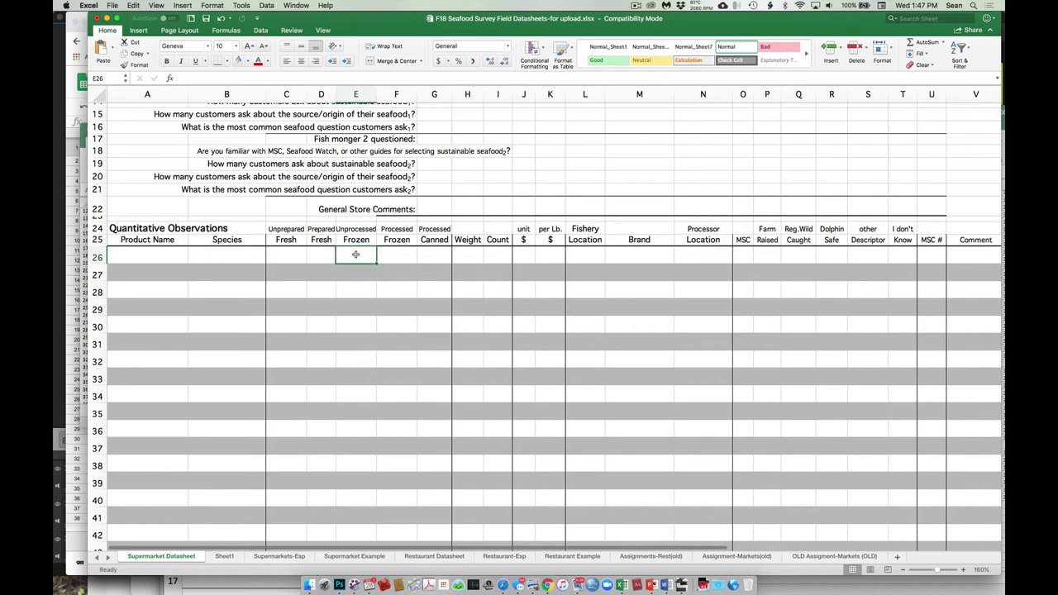
{"action": "left_click", "coordinate": [404, 251]}
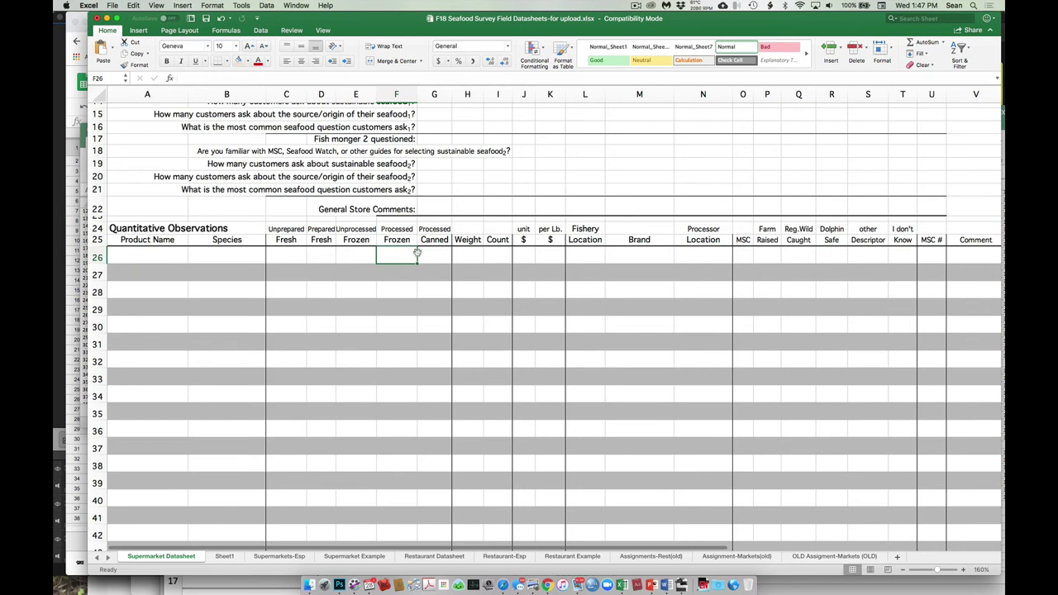
{"action": "left_click", "coordinate": [432, 255]}
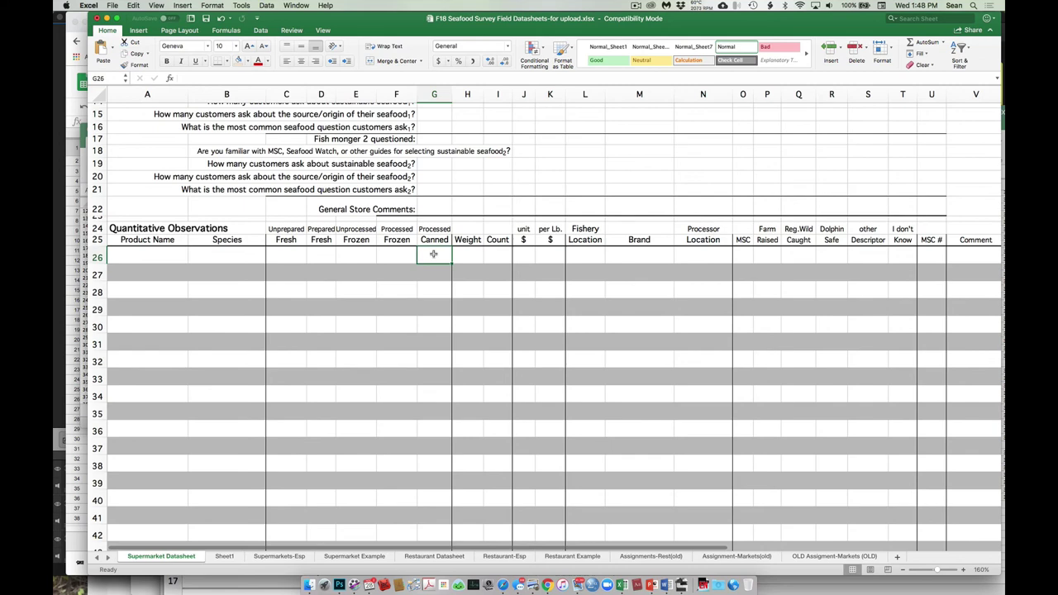
Examine the row 26 fields for weight, count, unit and per-pound price, fishery location, brand and processor location.
{"action": "key", "text": "Tab"}
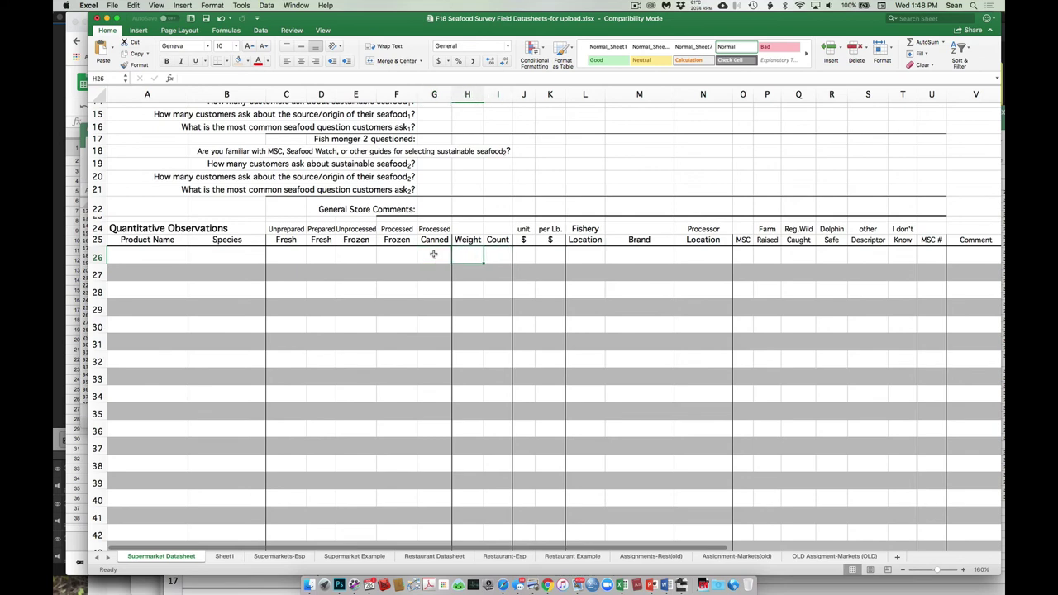
{"action": "key", "text": "Tab"}
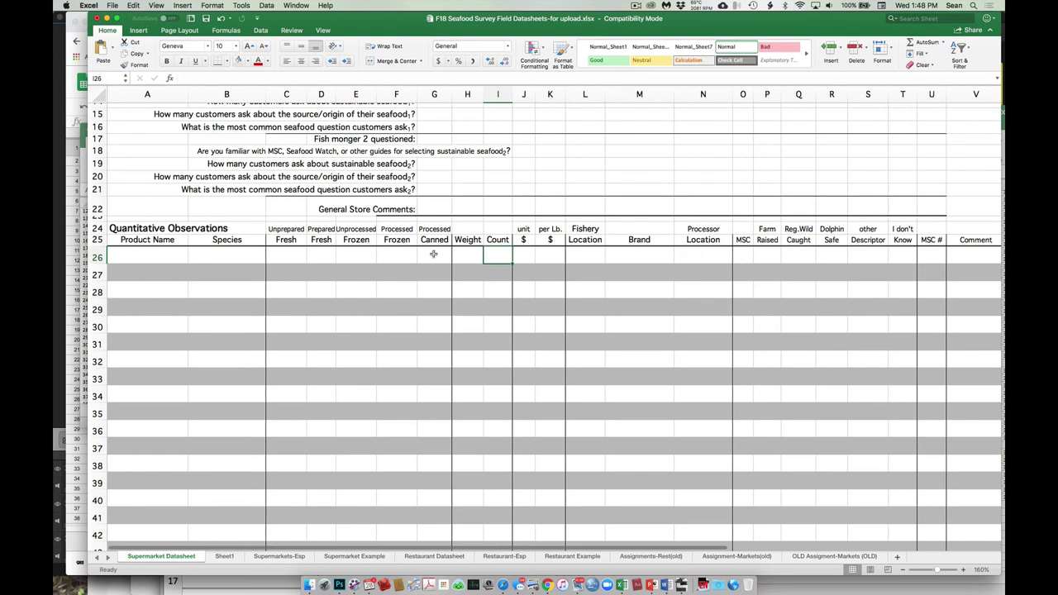
{"action": "key", "text": "shift+Tab"}
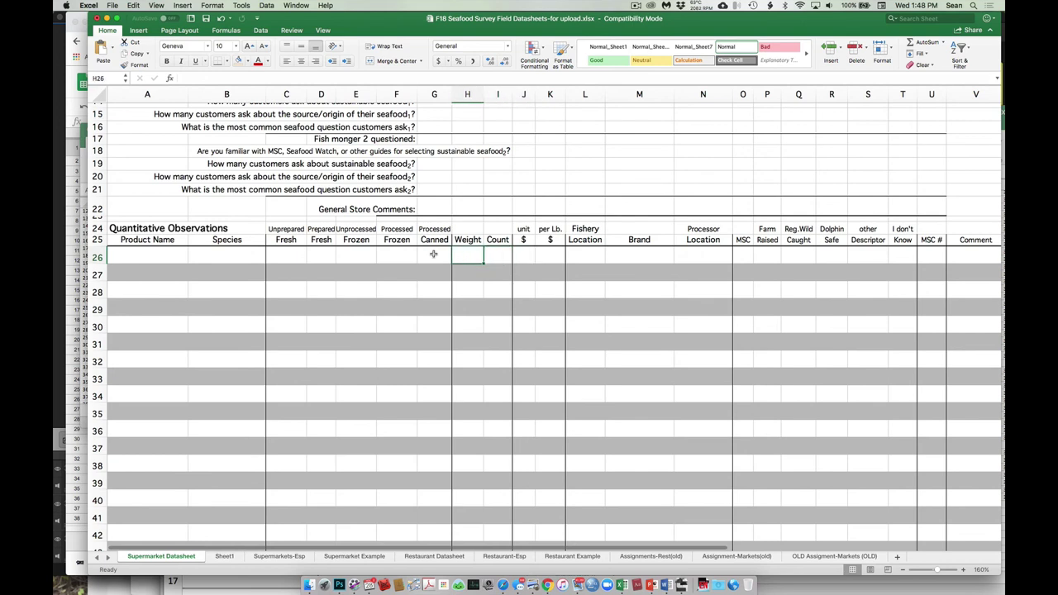
{"action": "key", "text": "Tab"}
{"action": "key", "text": "Tab"}
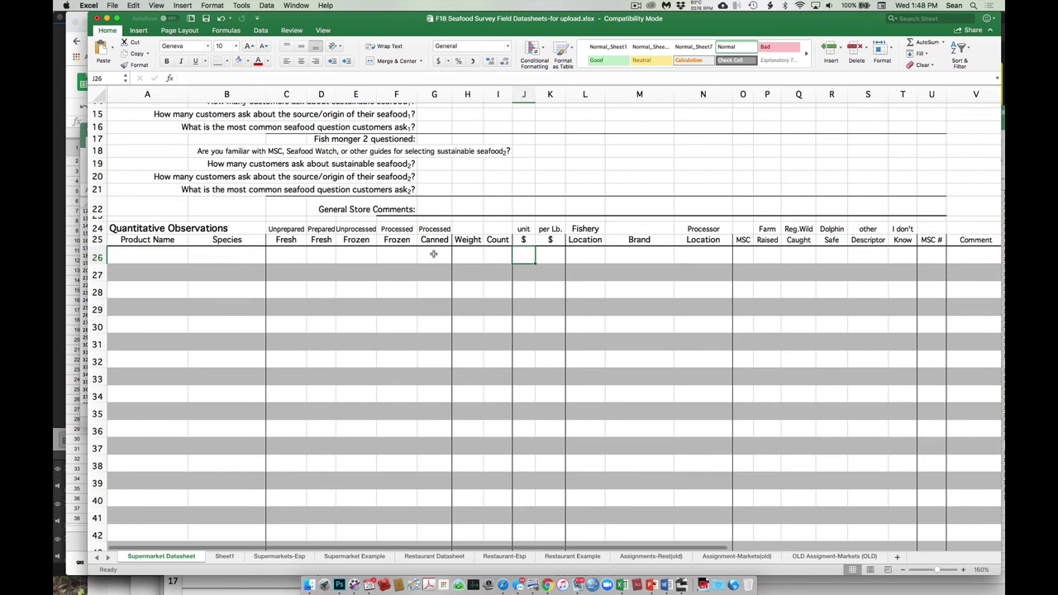
{"action": "key", "text": "Right"}
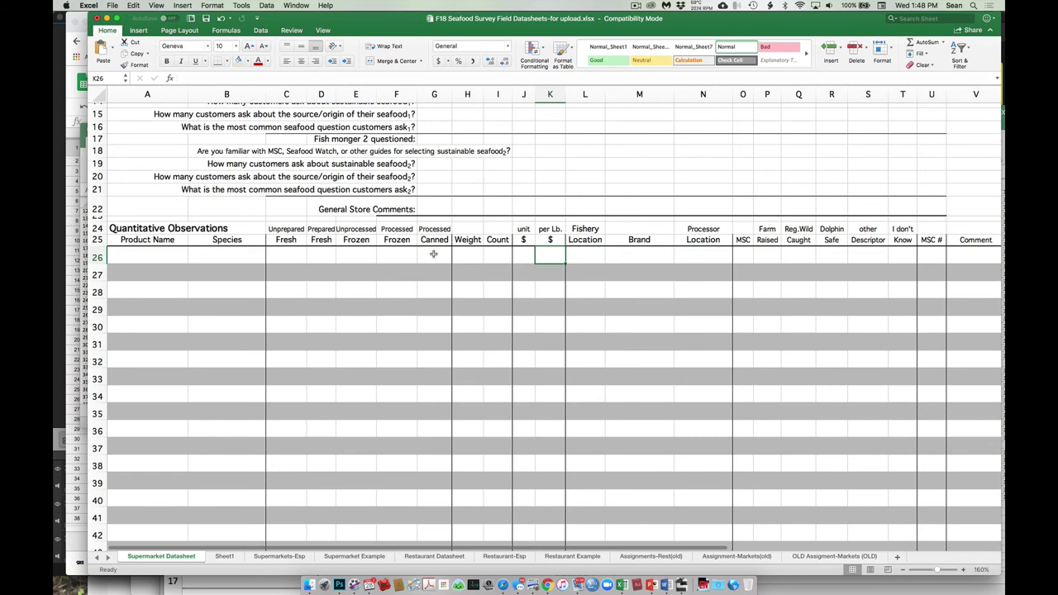
{"action": "key", "text": "Tab"}
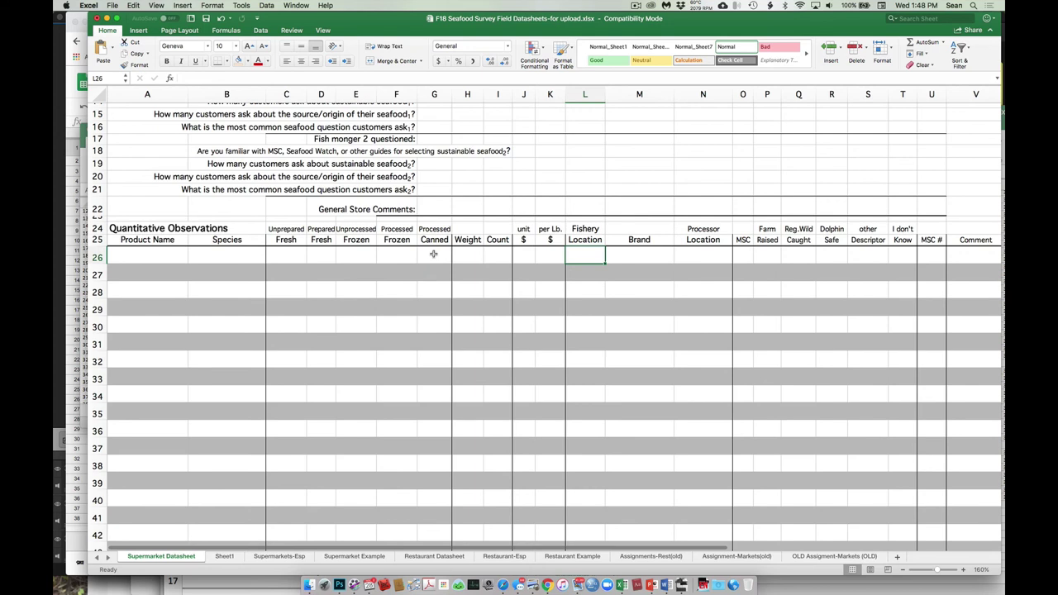
{"action": "key", "text": "Tab"}
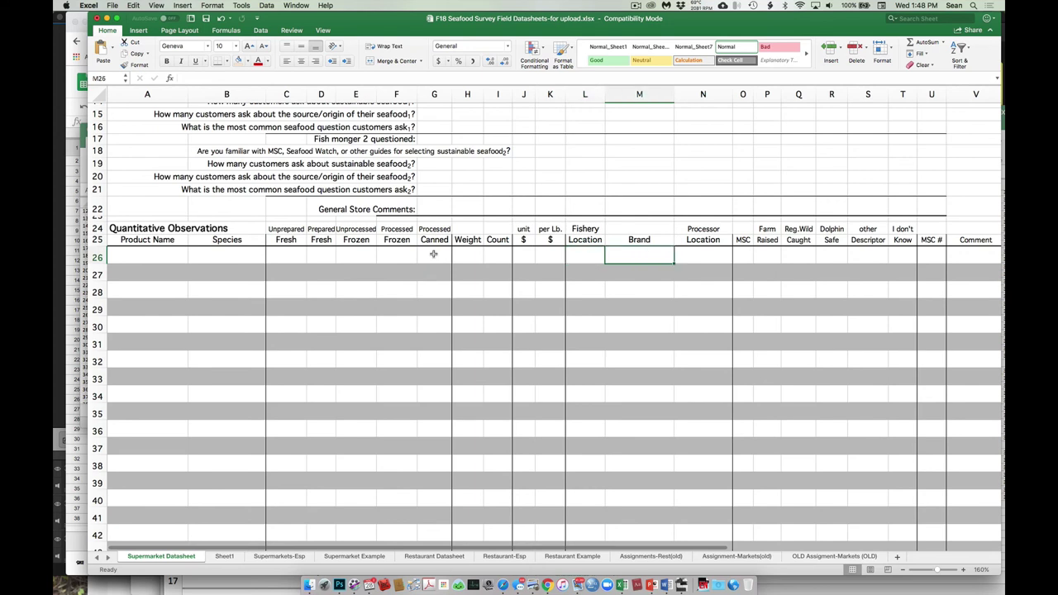
{"action": "key", "text": "Tab"}
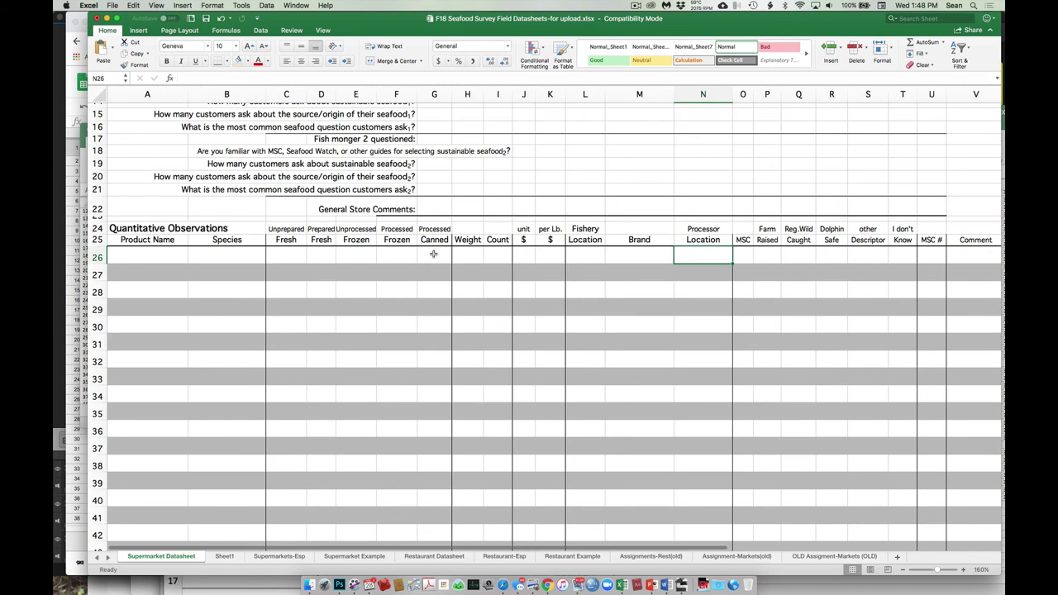
Examine the sustainability descriptor fields in row 26, from MSC and Farm Raised through MSC # to Comment.
{"action": "key", "text": "Tab"}
{"action": "key", "text": "Tab"}
{"action": "key", "text": "Tab"}
{"action": "key", "text": "Tab"}
{"action": "key", "text": "Tab"}
{"action": "key", "text": "Tab"}
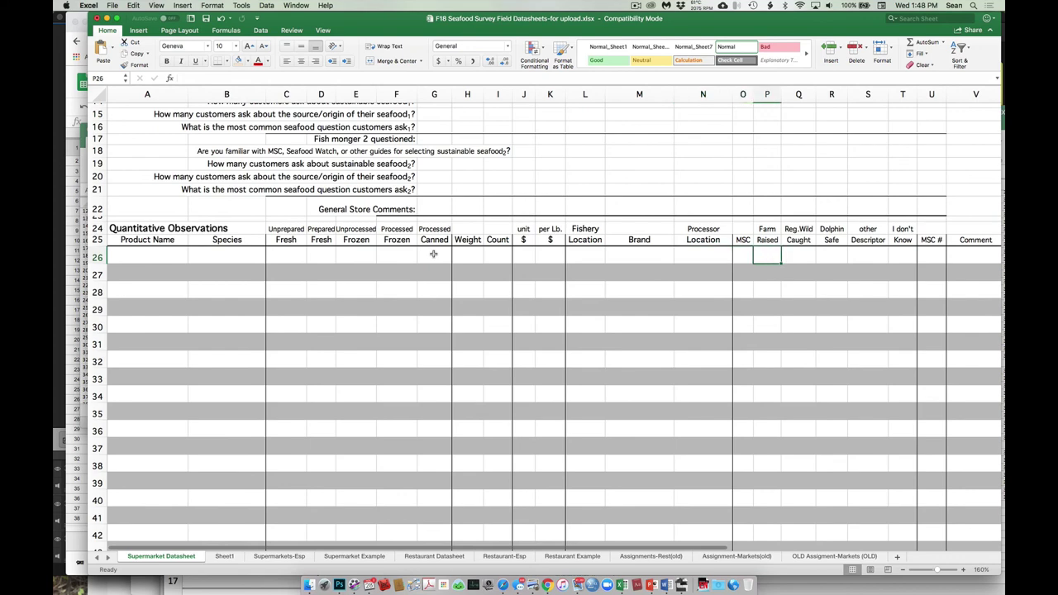
{"action": "key", "text": "Tab"}
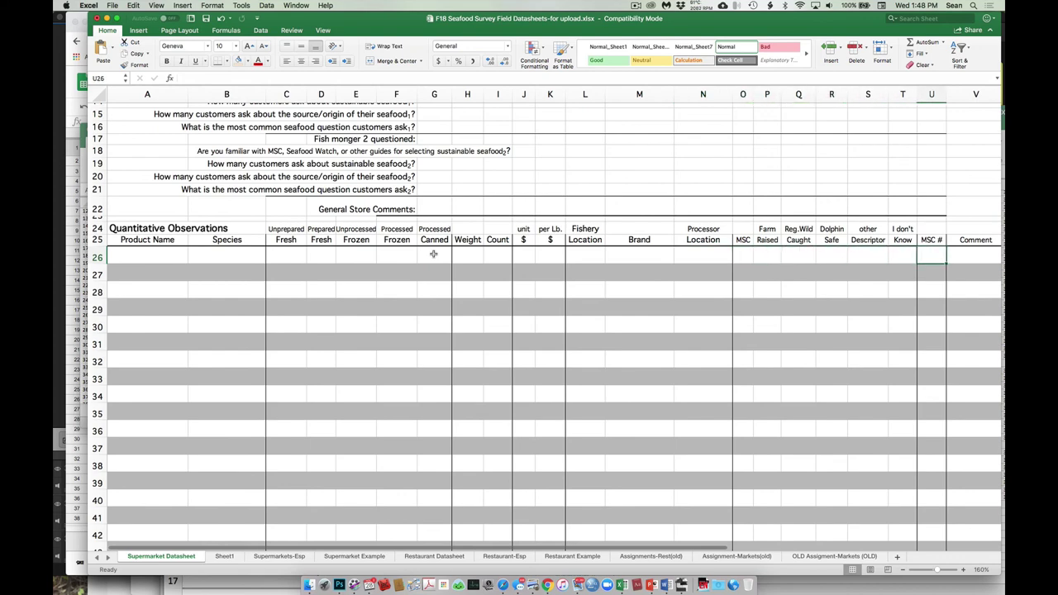
{"action": "key", "text": "Tab"}
Go back along row 26 from the Comment field to the per Lb. price field.
{"action": "key", "text": "Left"}
{"action": "key", "text": "Left"}
{"action": "key", "text": "Left"}
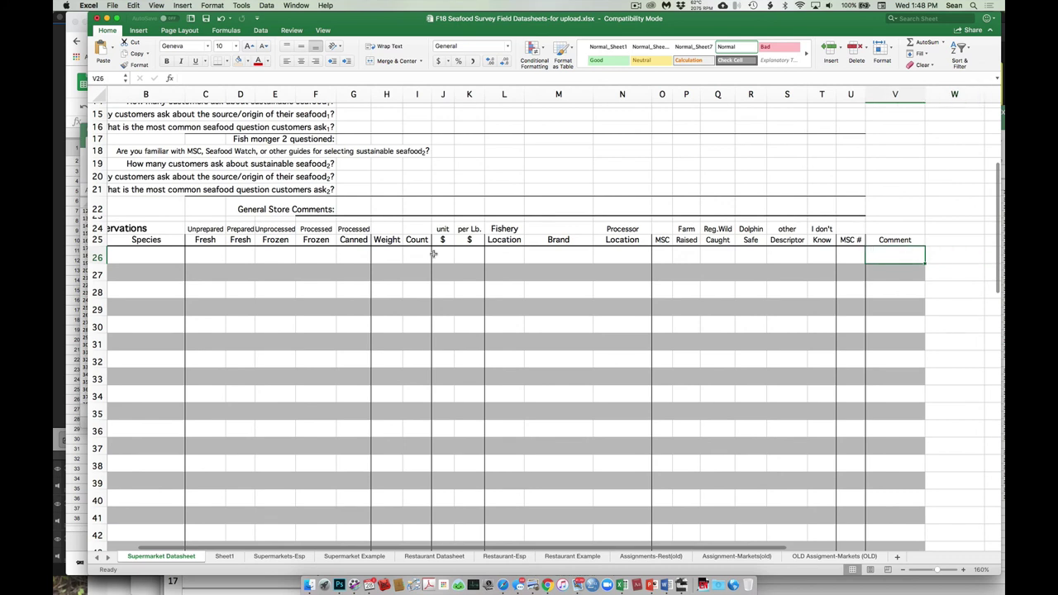
{"action": "key", "text": "Left"}
{"action": "key", "text": "Left"}
{"action": "key", "text": "Left"}
{"action": "key", "text": "Left"}
{"action": "key", "text": "Left"}
{"action": "key", "text": "Left"}
{"action": "key", "text": "Left"}
{"action": "key", "text": "Left"}
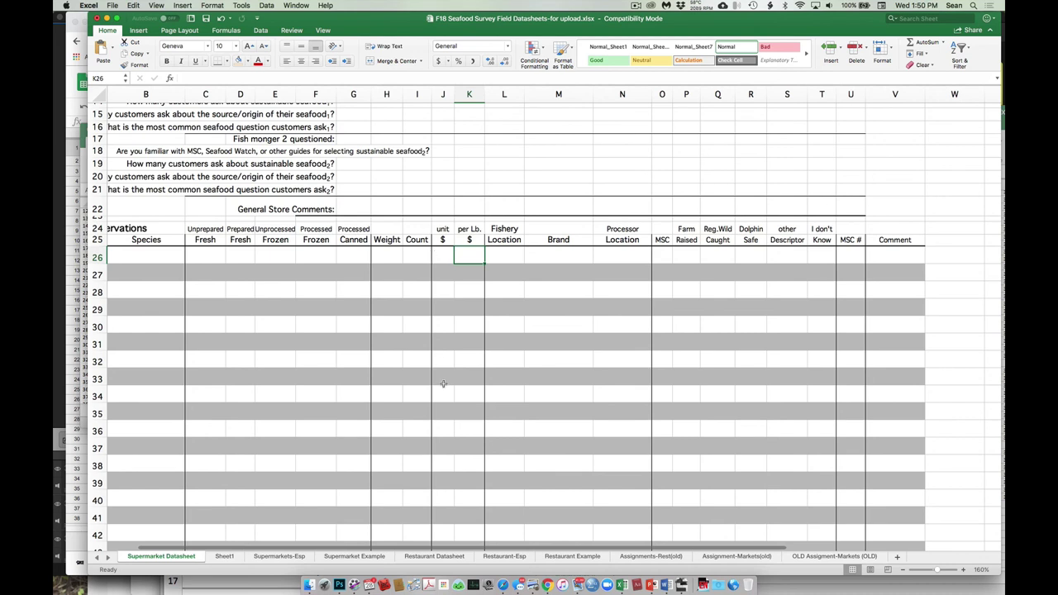
Switch to Chrome, view the Seafood Data Entry folder in Google Drive, and return to the CandidateSitesF2018v01 spreadsheet.
{"action": "left_click", "coordinate": [549, 579]}
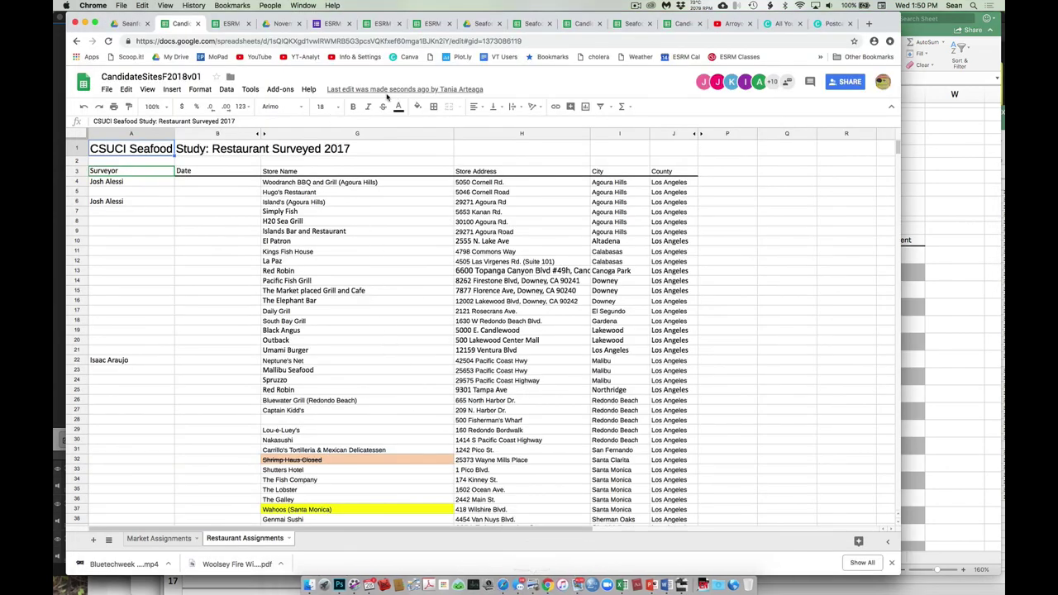
{"action": "left_click", "coordinate": [135, 24]}
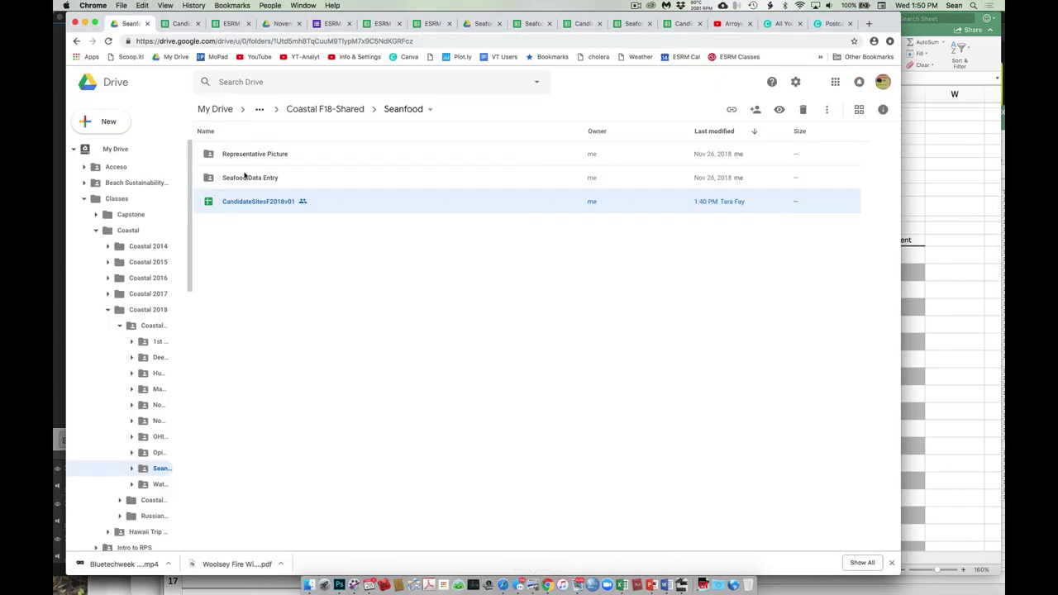
{"action": "double_click", "coordinate": [246, 177]}
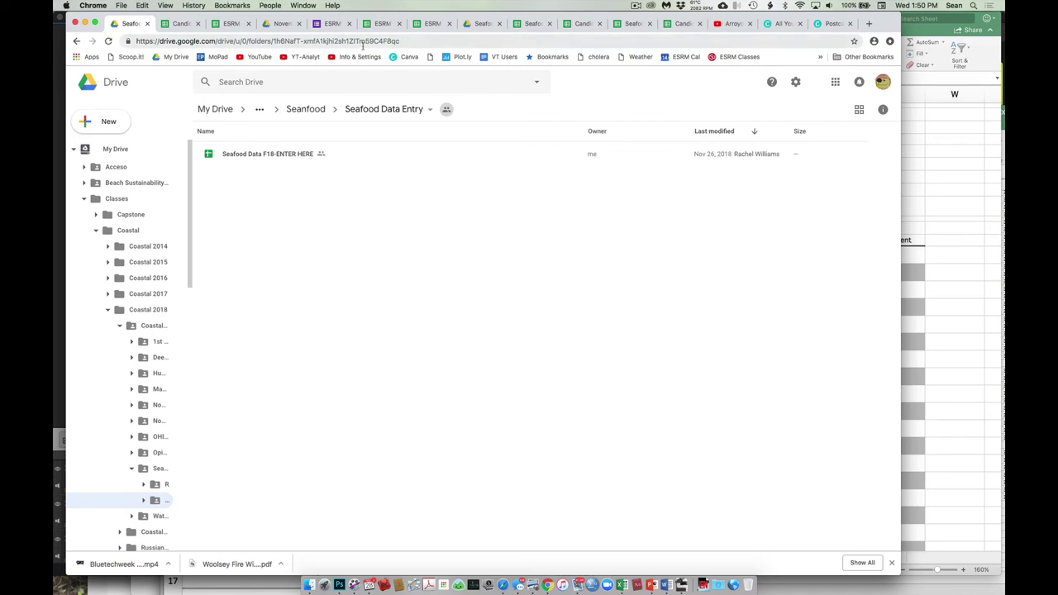
{"action": "left_click", "coordinate": [179, 23]}
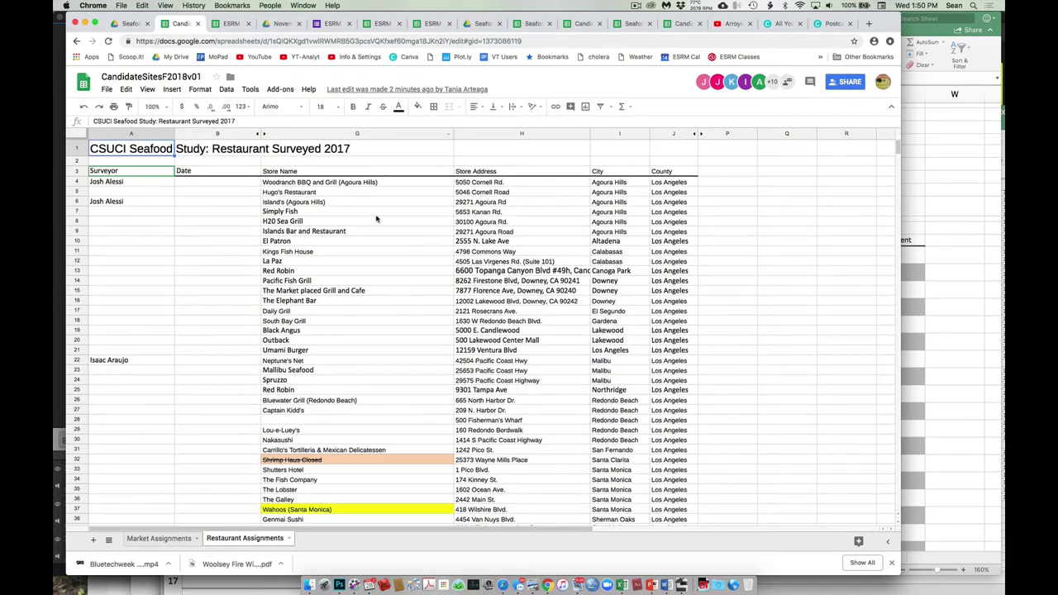